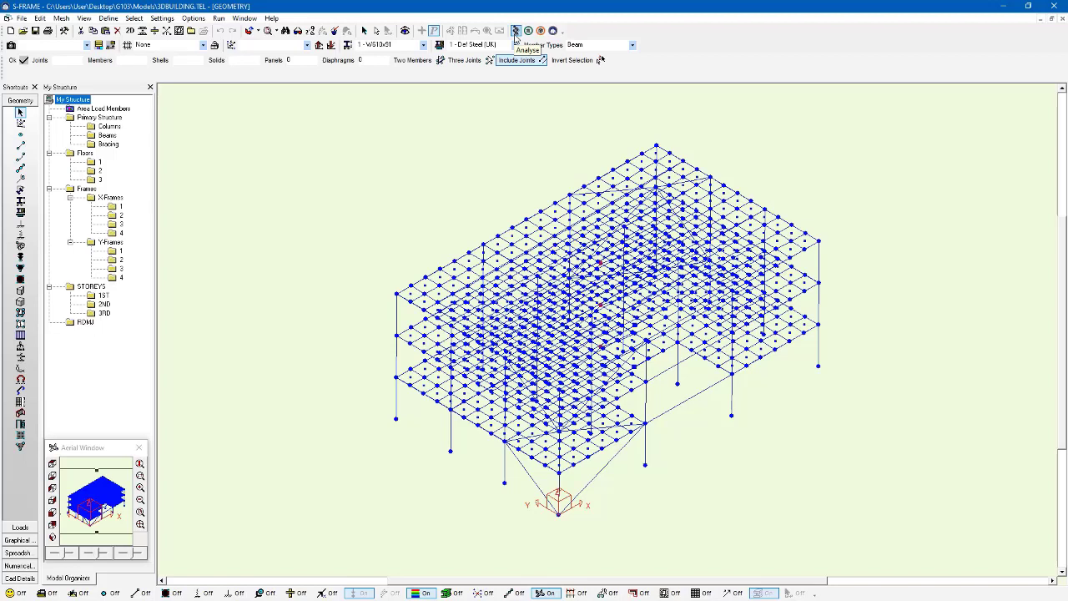
- Run the analysis and plot z Moment member diagrams for load case 2, Pressure Load
click(516, 31)
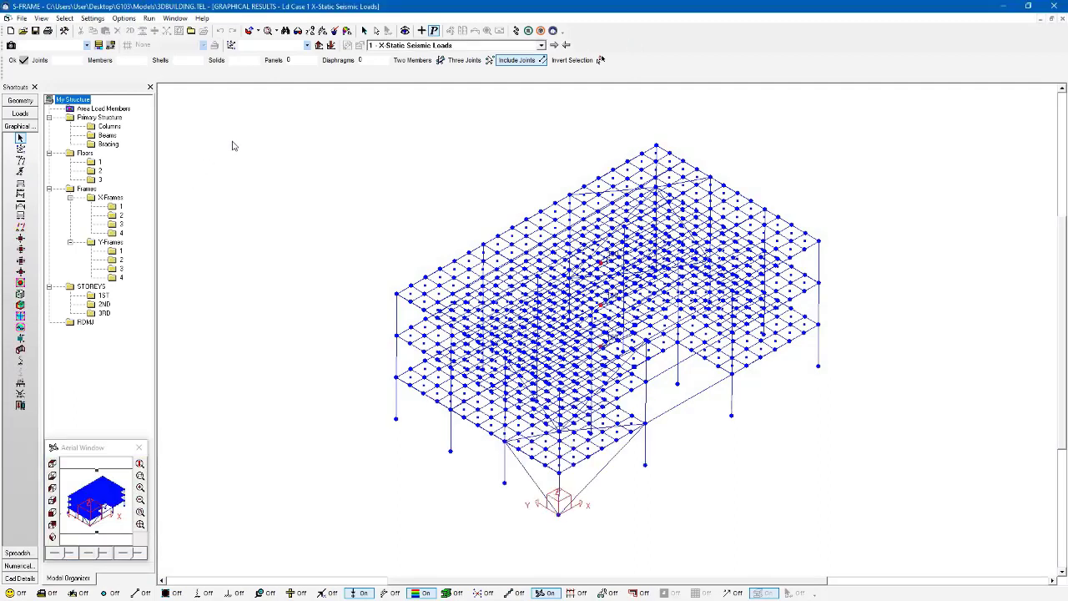
click(428, 46)
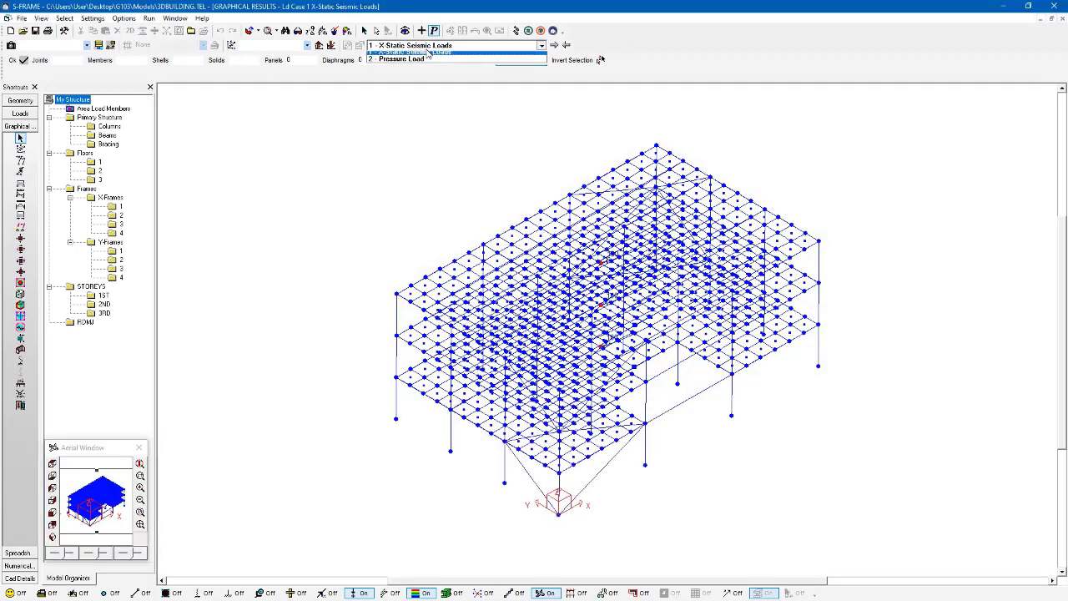
click(423, 65)
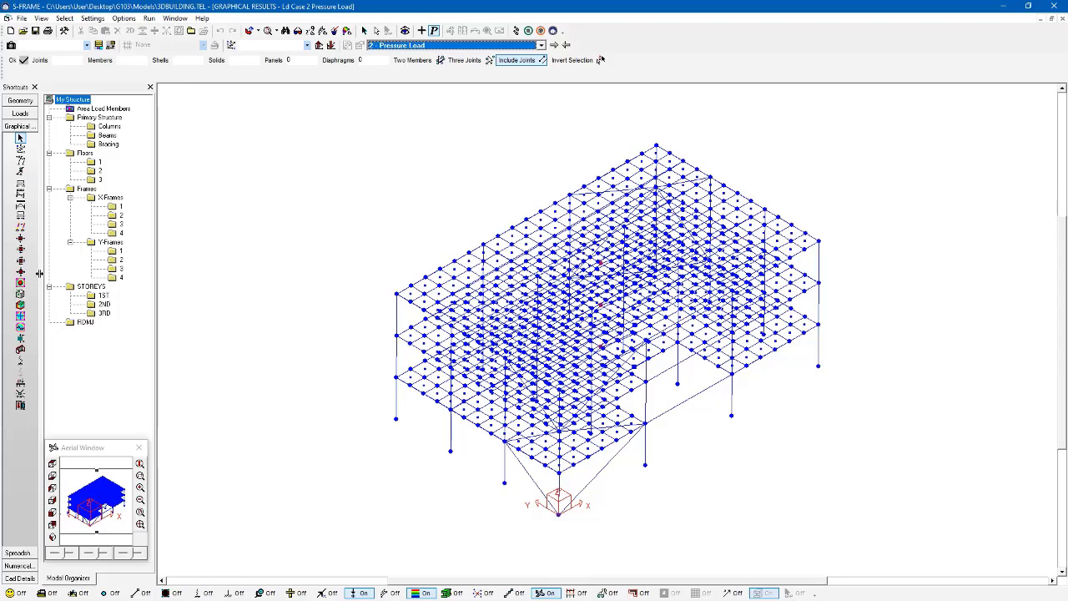
click(21, 205)
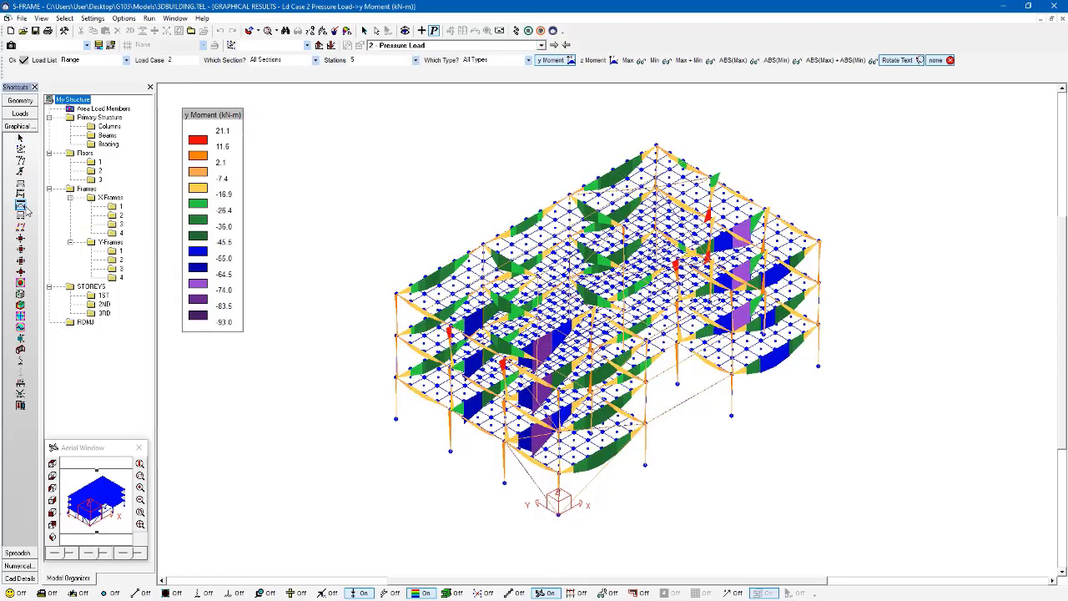
click(593, 61)
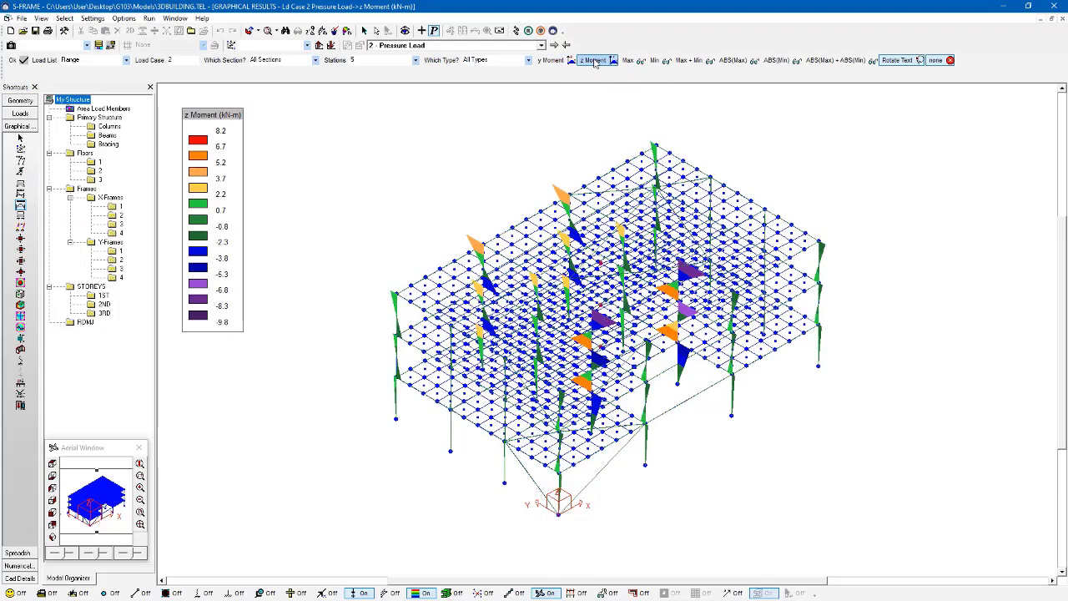
click(348, 33)
- Apply automatic scaling to the z moment diagrams
drag(423, 140, 485, 129)
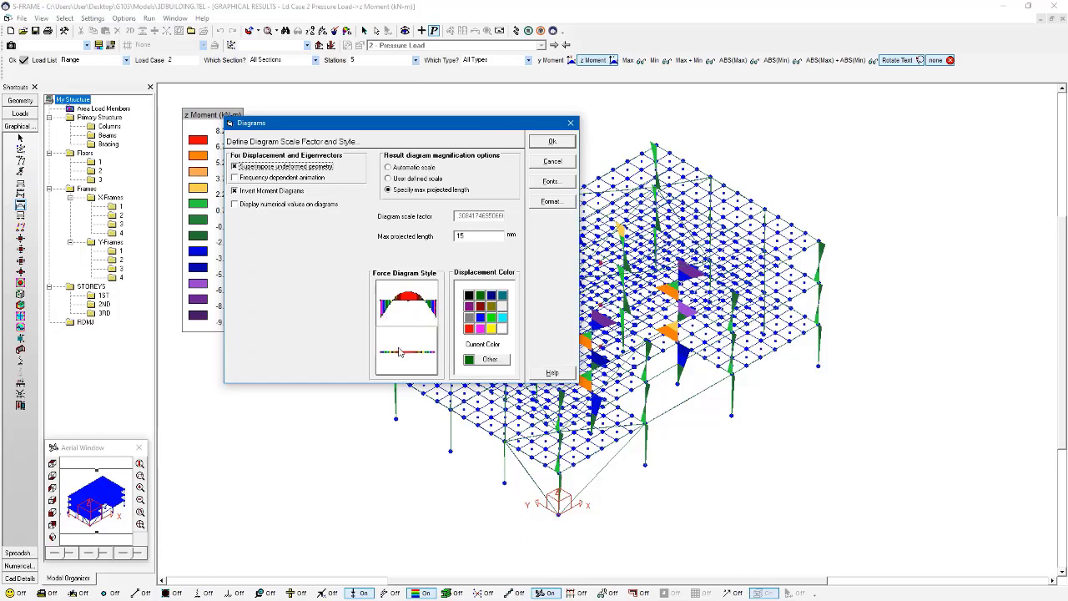
click(409, 167)
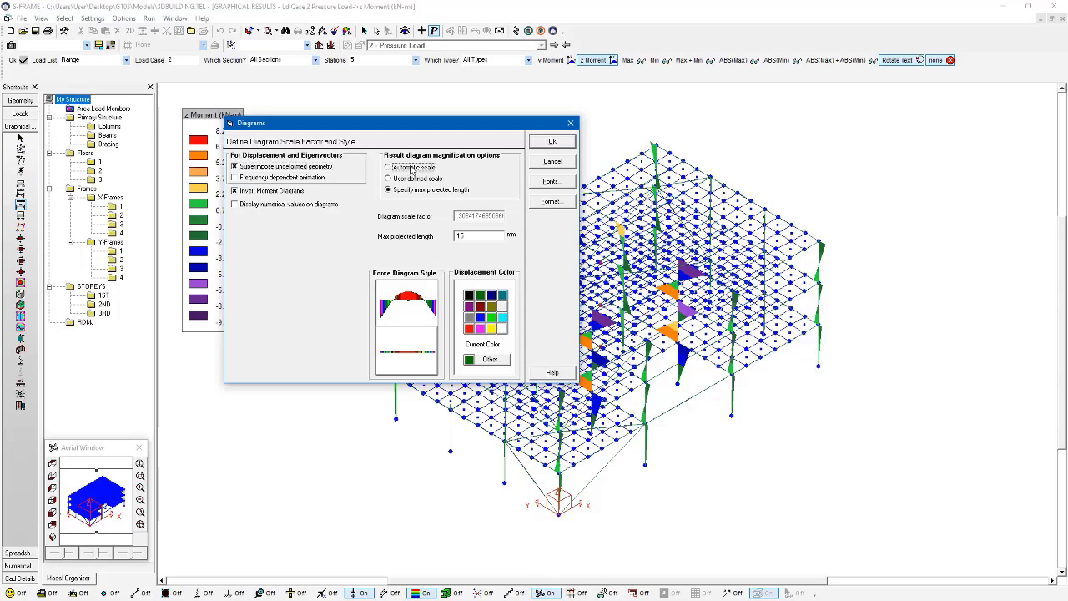
click(541, 144)
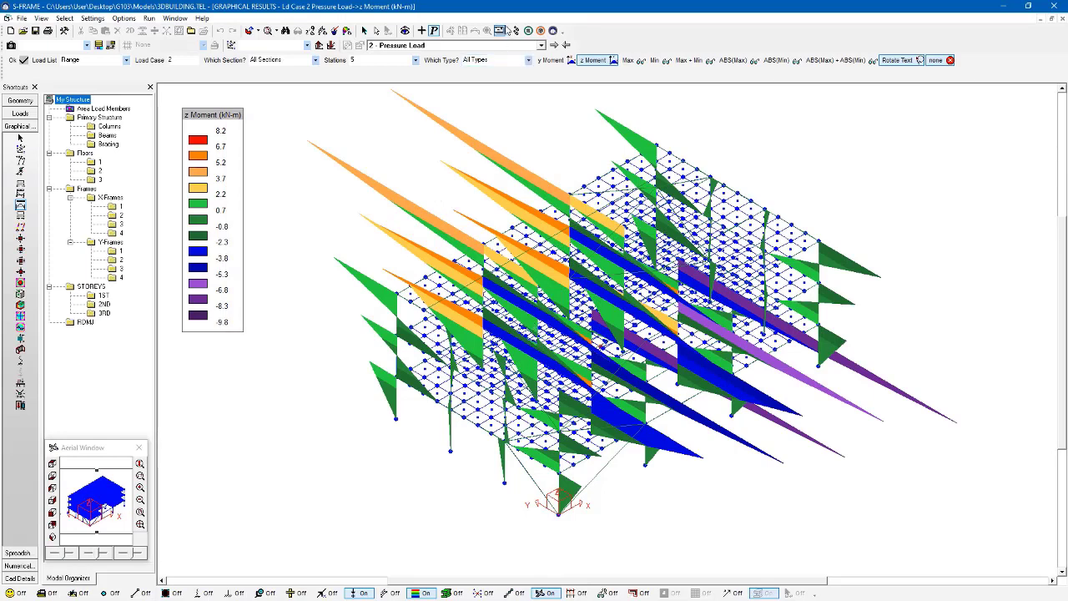
- Switch to a user-defined diagram scale factor of 5 so the diagrams draw smaller
click(347, 33)
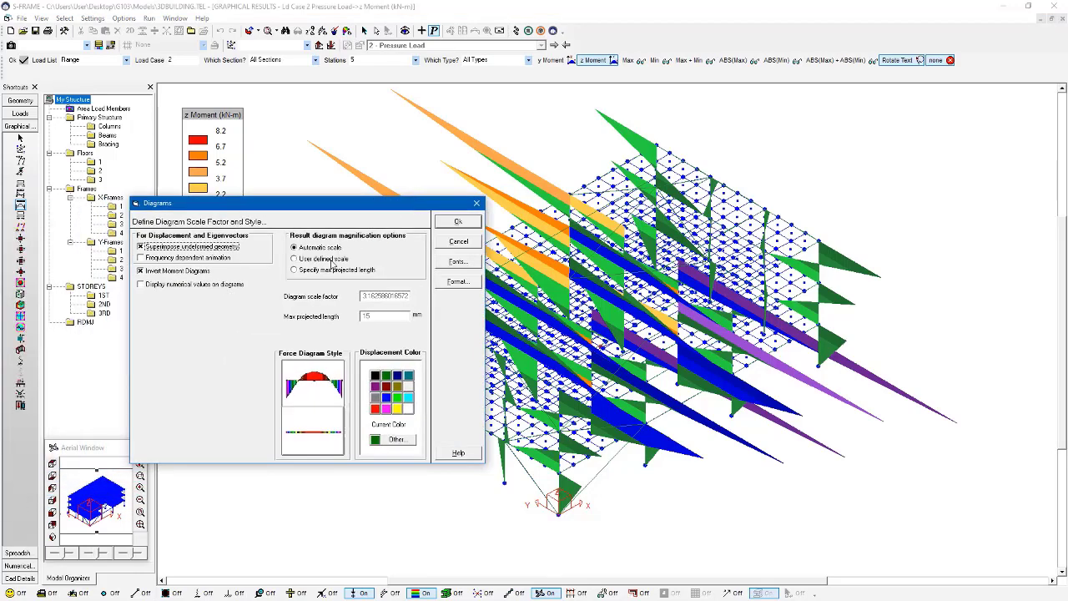
click(329, 260)
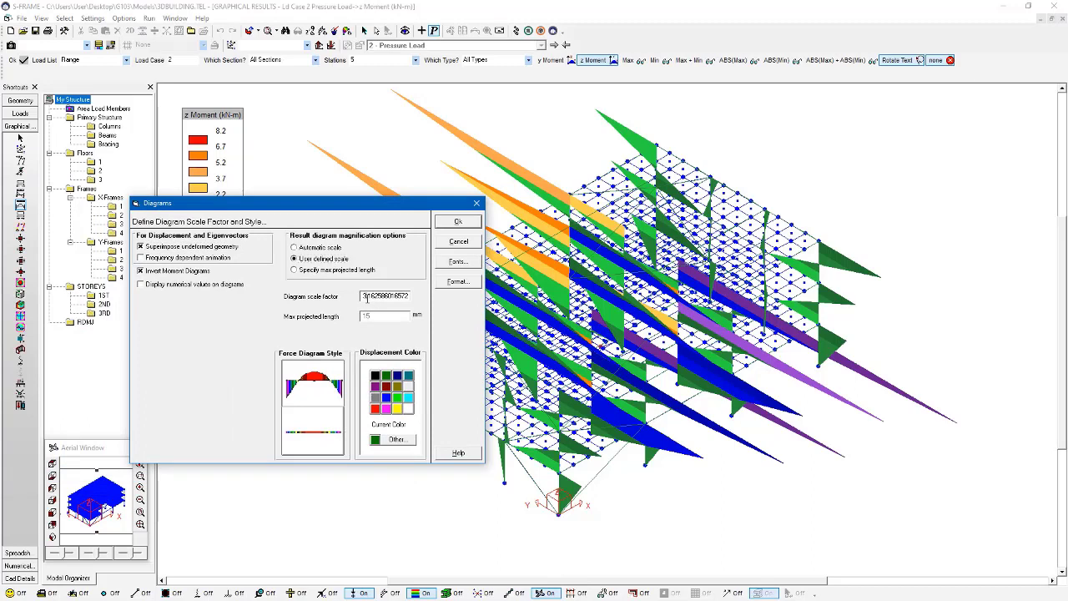
double_click(364, 298)
text(0)
click(479, 227)
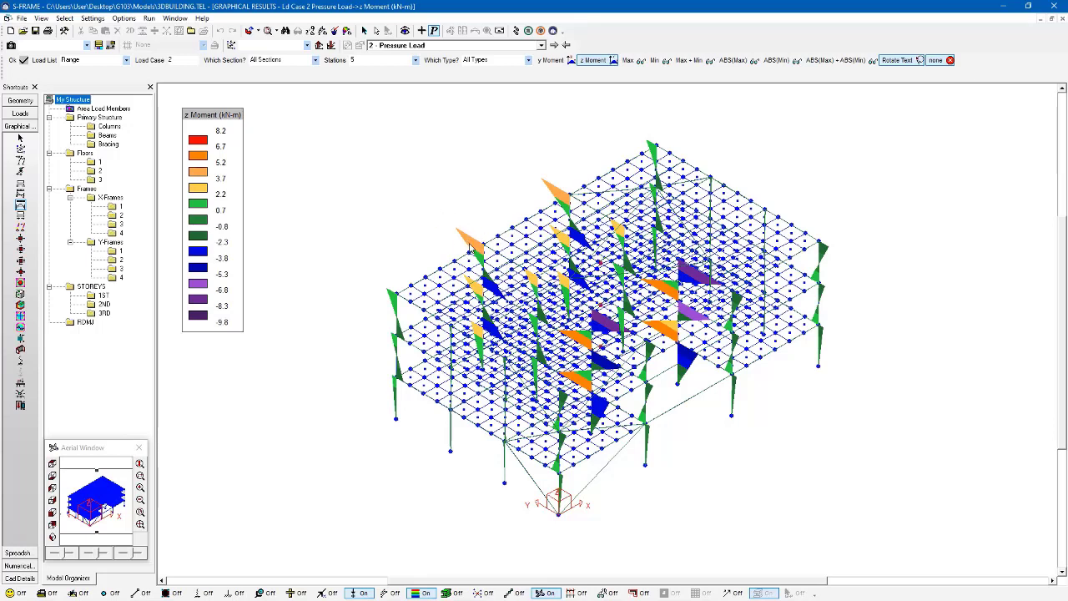
- Compare load case 1, then scale the load case 2 diagrams to a 20 mm maximum projected length
click(566, 45)
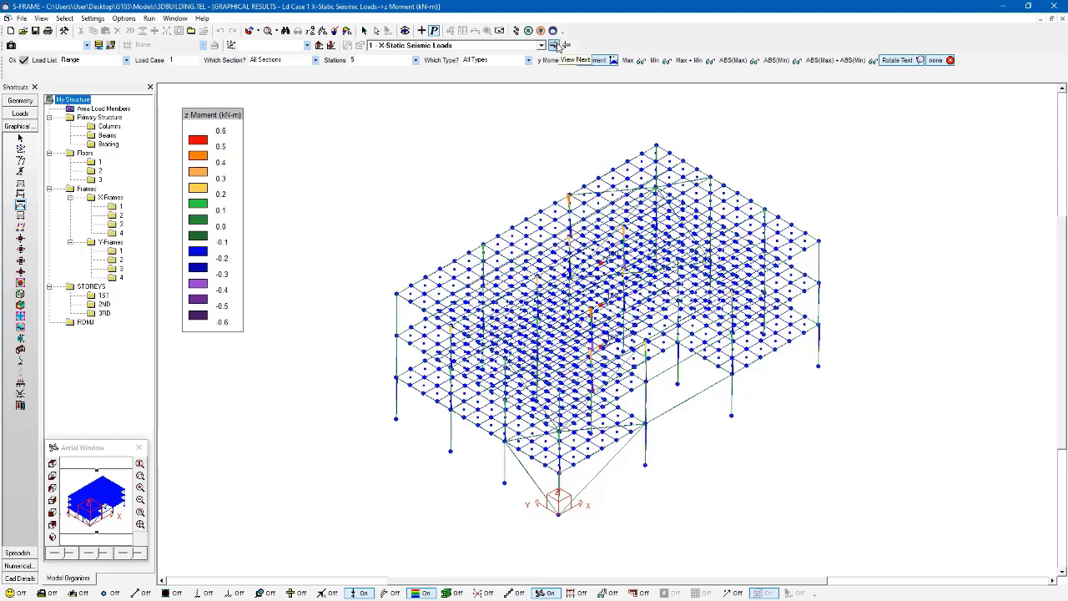
click(554, 45)
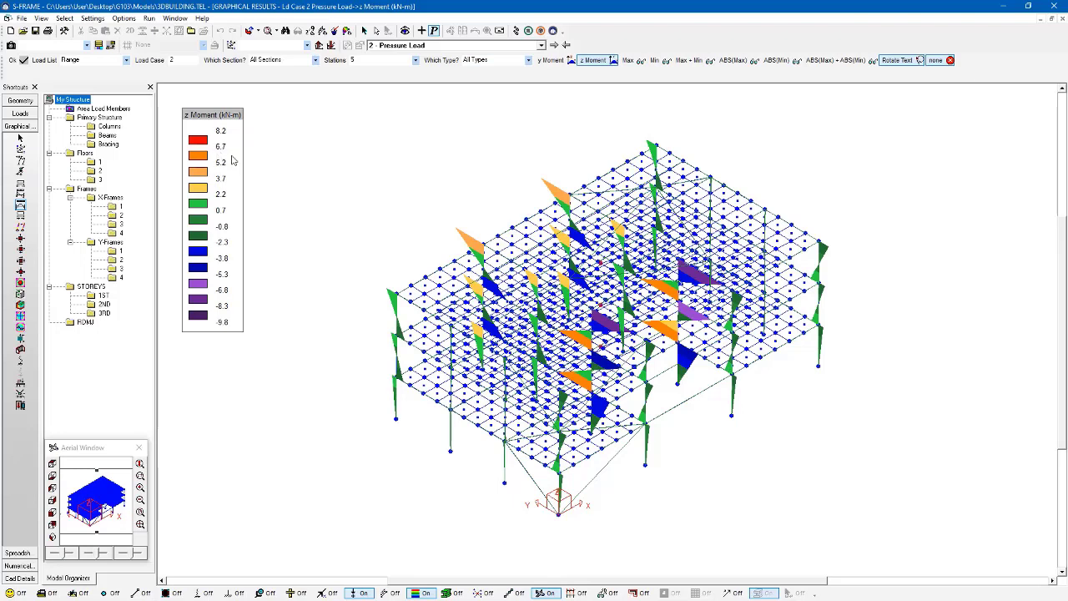
click(346, 34)
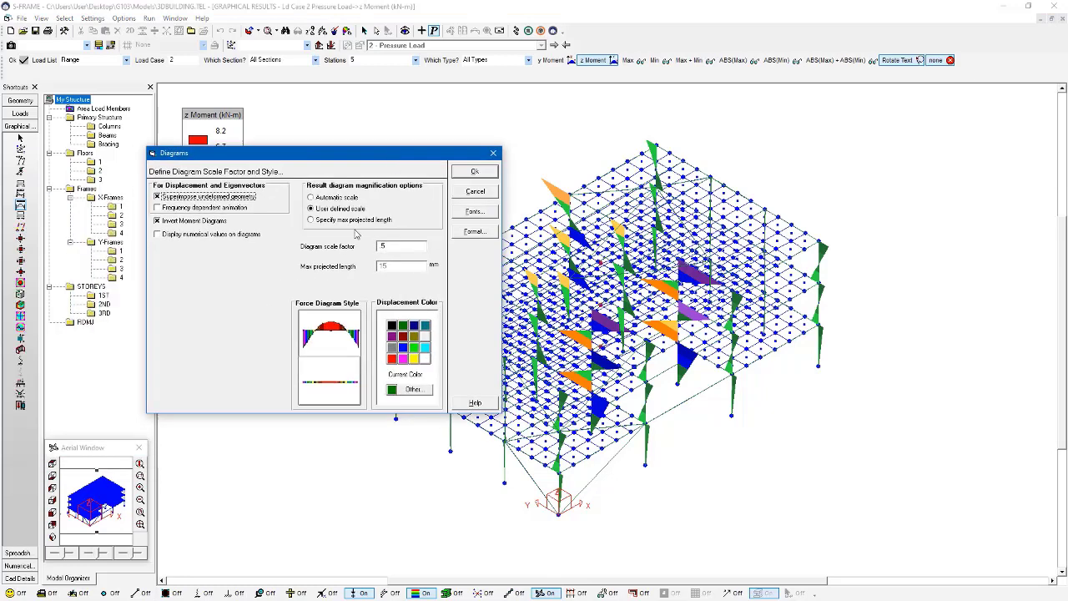
click(354, 220)
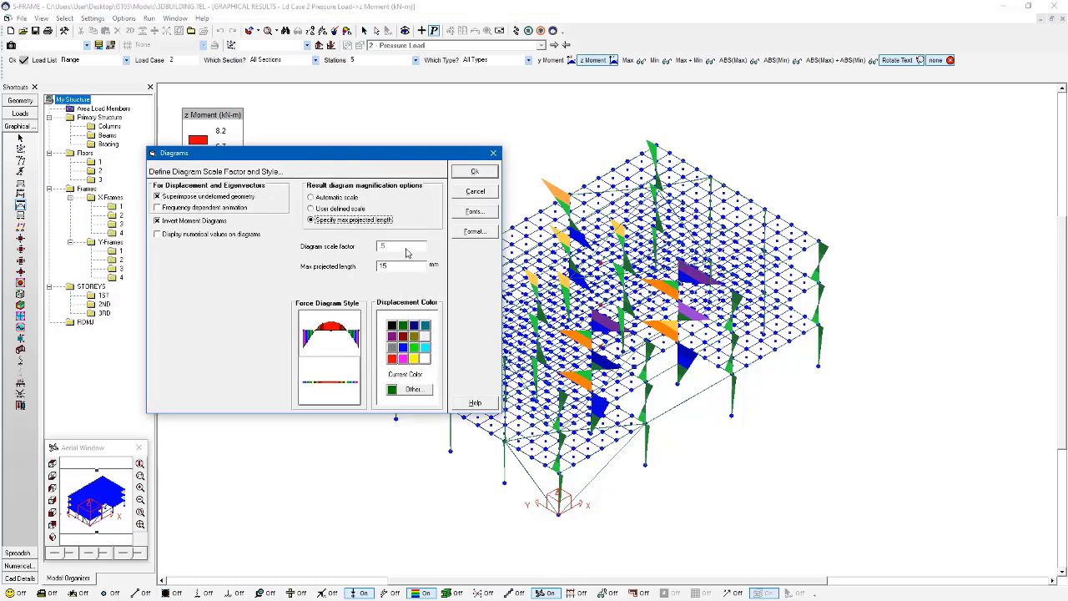
double_click(408, 265)
text(20)
click(473, 171)
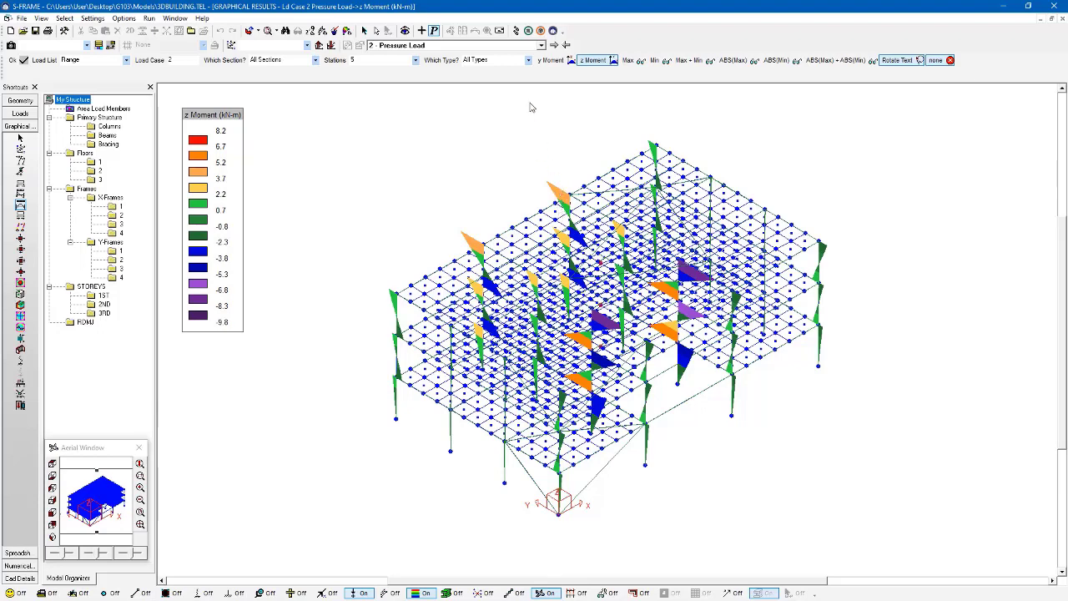
- Flip to load case 1 and back to load case 2, then reopen Diagram Scale Factors and Styles
click(565, 45)
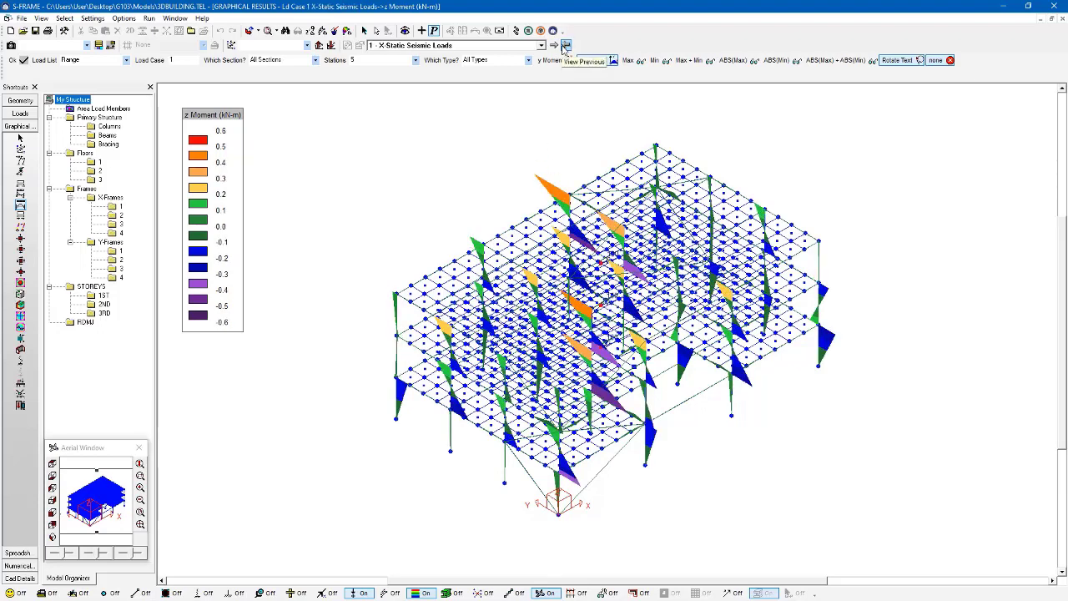
click(554, 45)
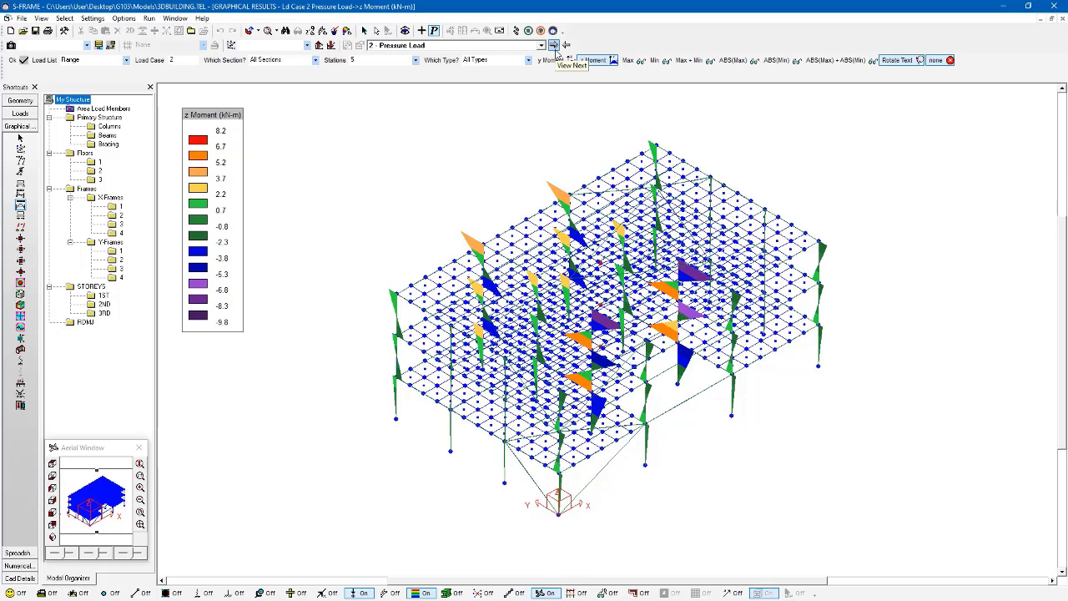
click(348, 33)
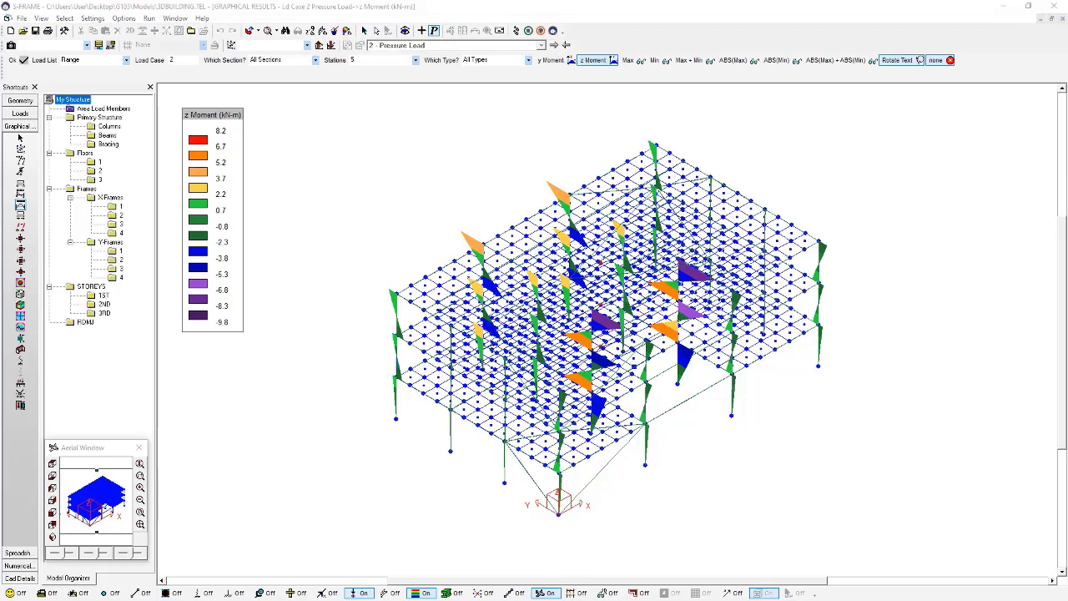
drag(398, 186, 519, 168)
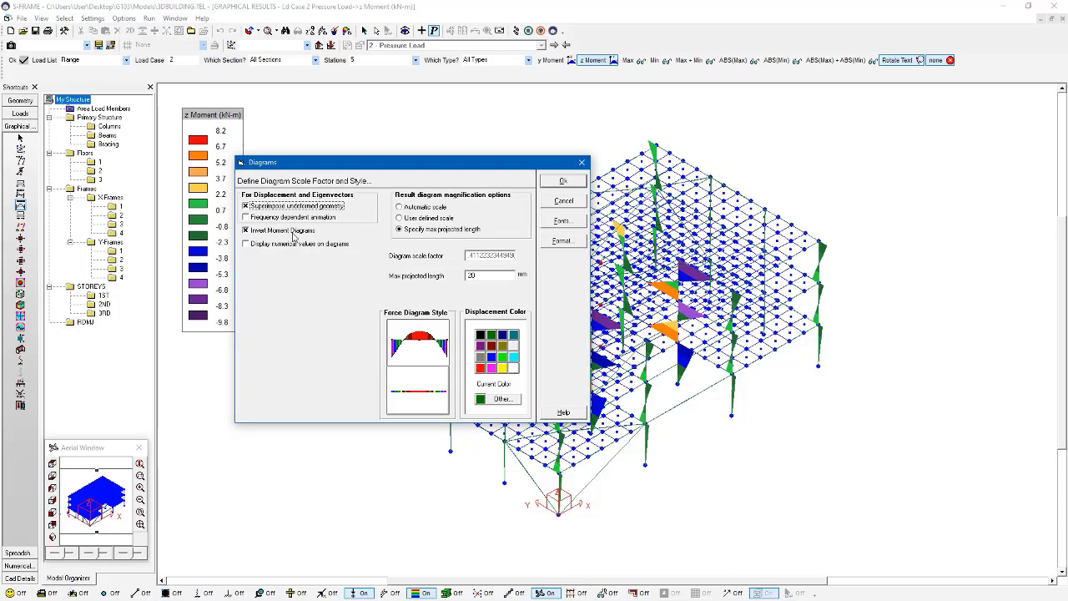
click(293, 244)
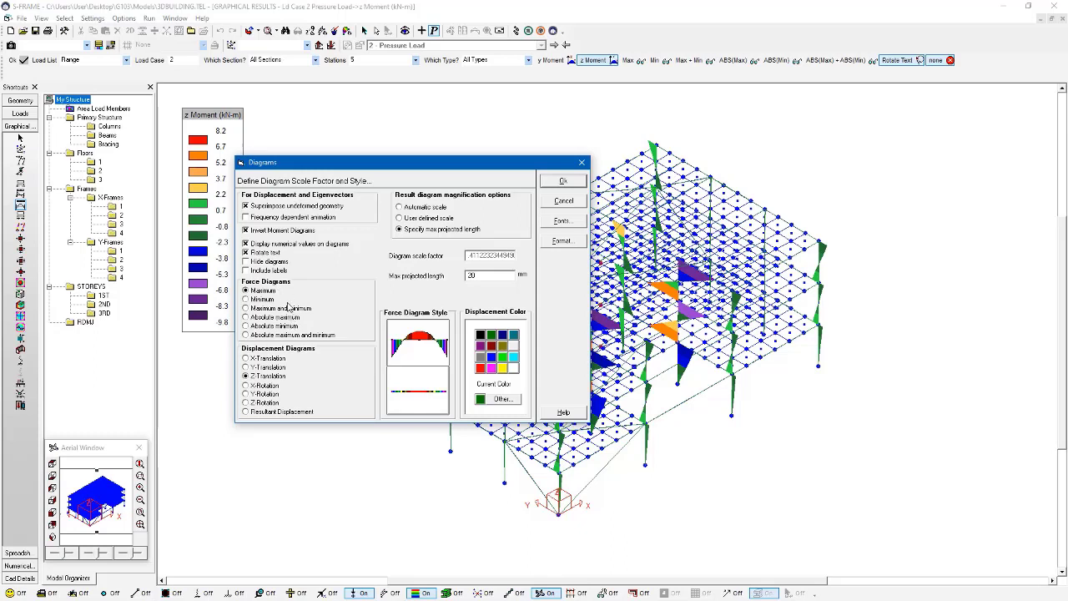
click(583, 164)
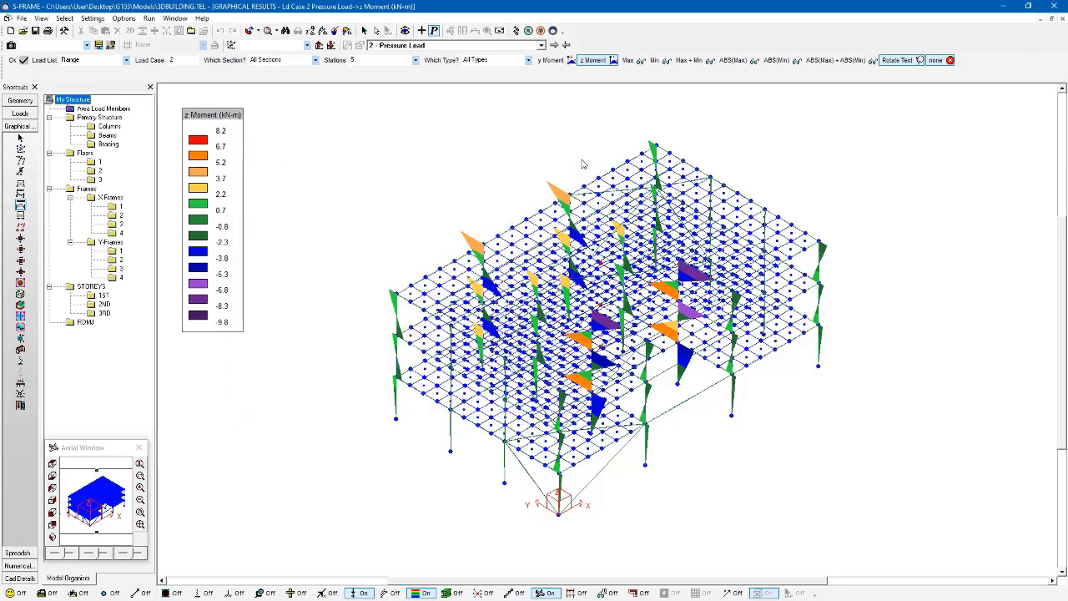
click(349, 32)
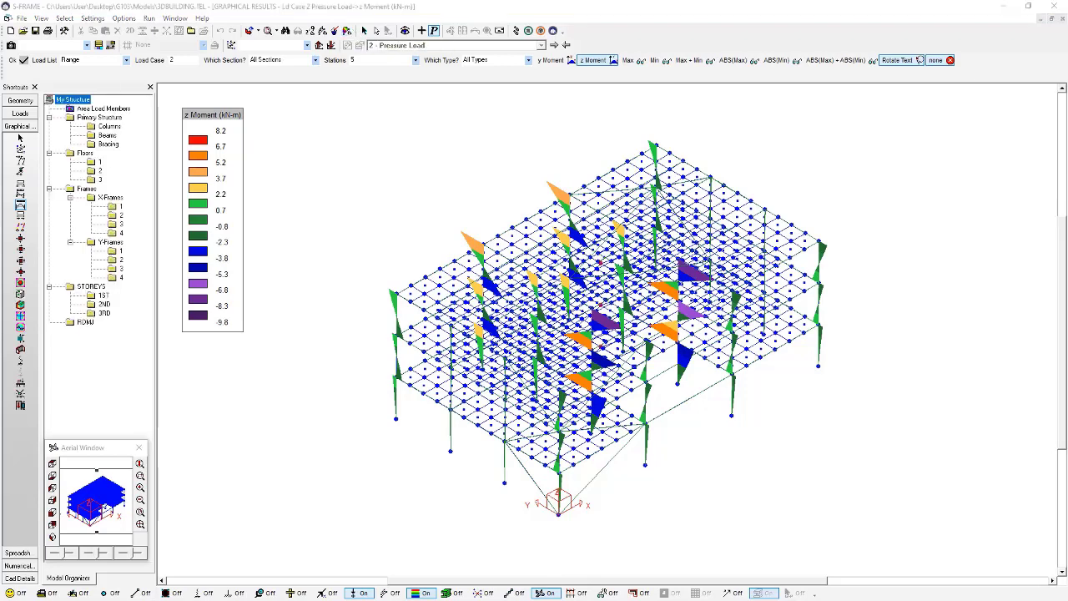
drag(592, 212, 598, 185)
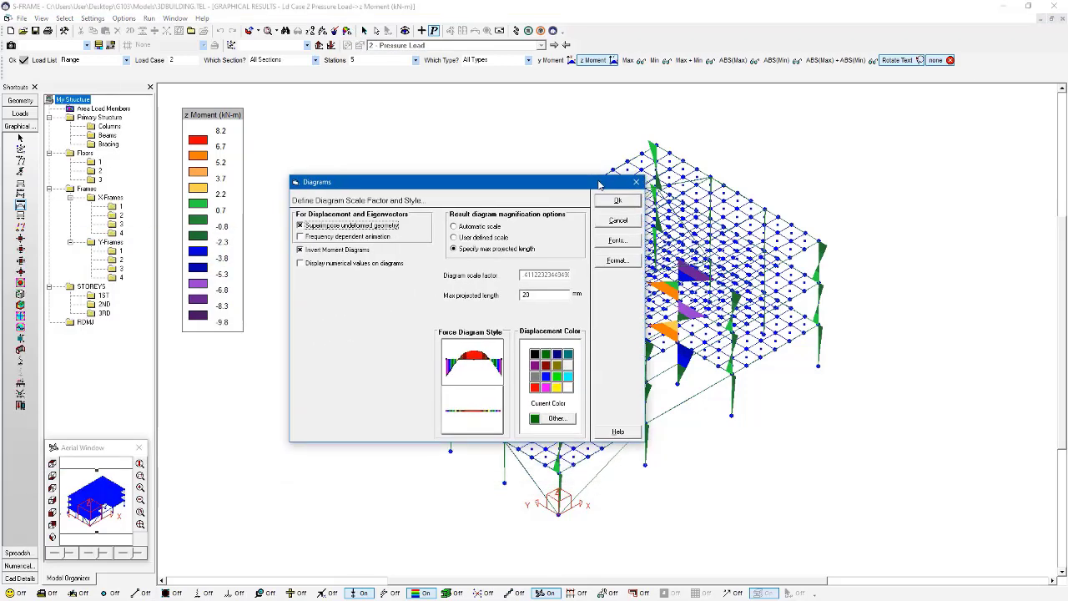
- Leave diagram fonts unchanged and set the diagram number format to 2 decimal digits
click(636, 244)
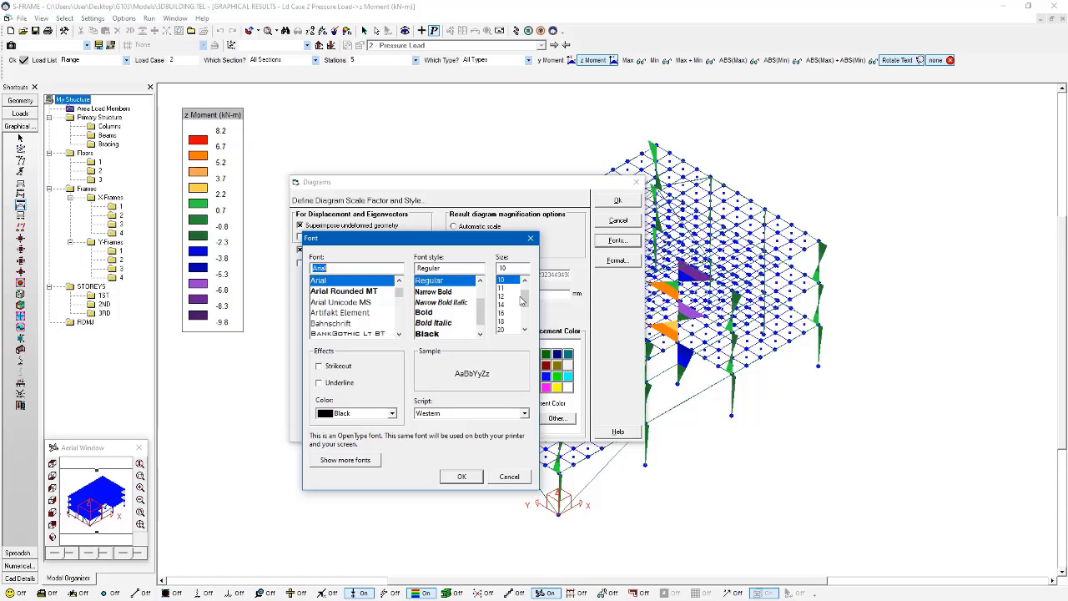
click(530, 238)
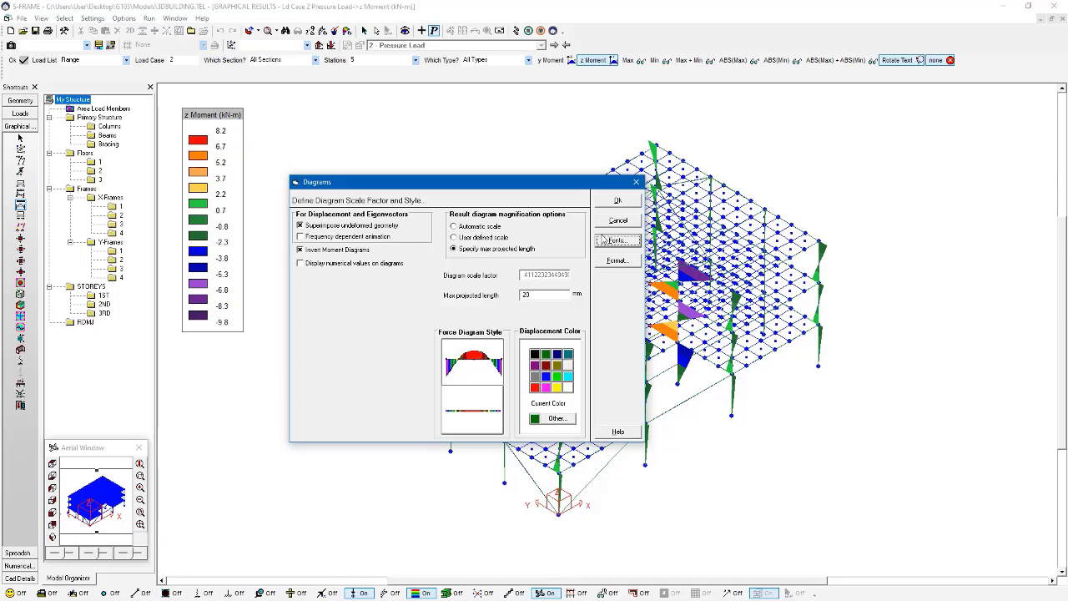
click(616, 260)
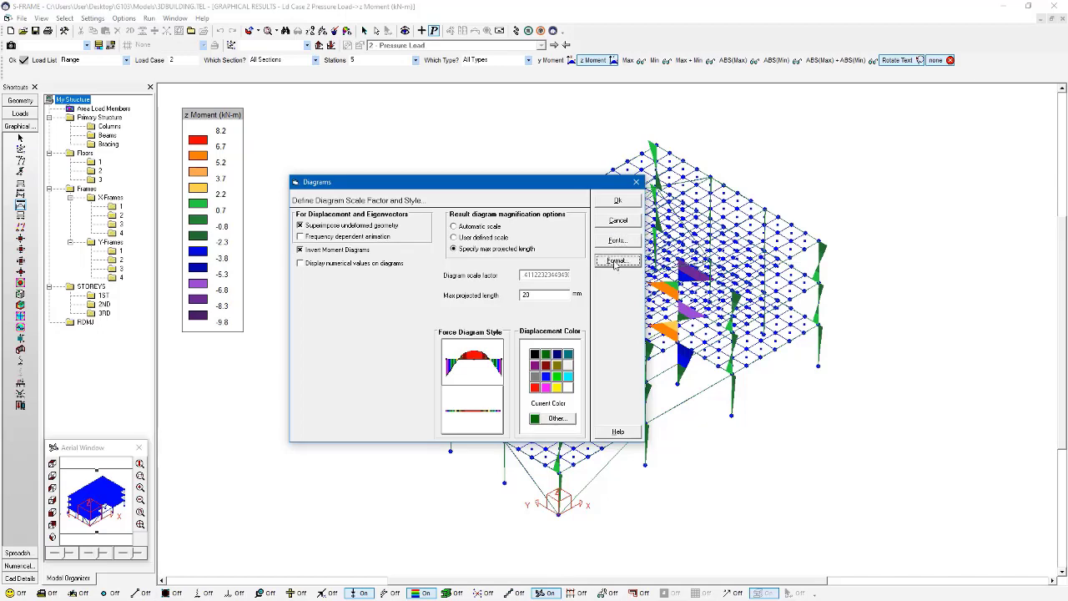
drag(402, 279, 547, 257)
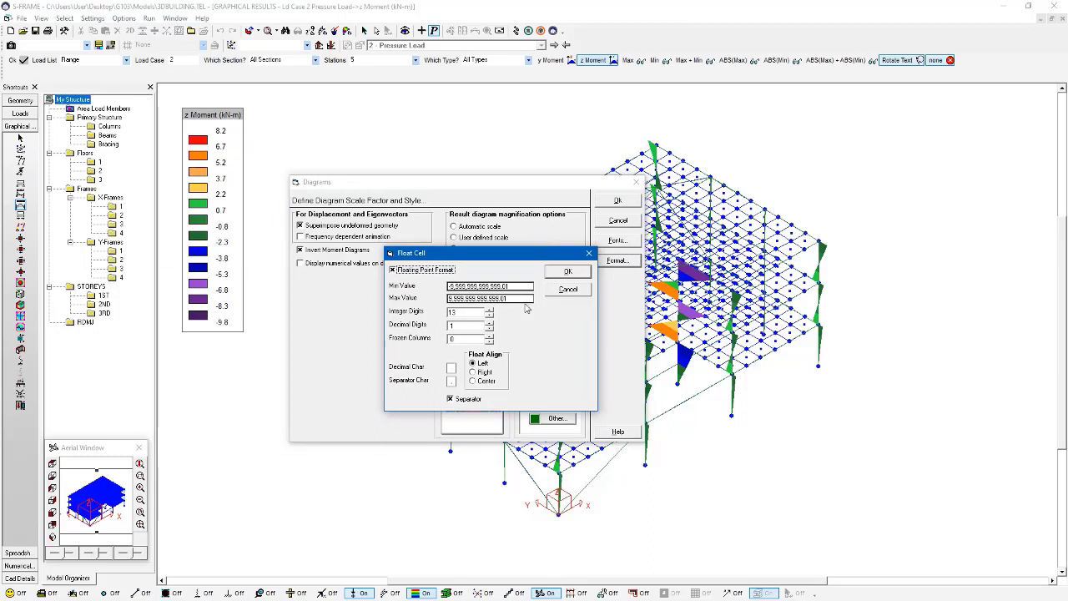
click(490, 324)
click(566, 272)
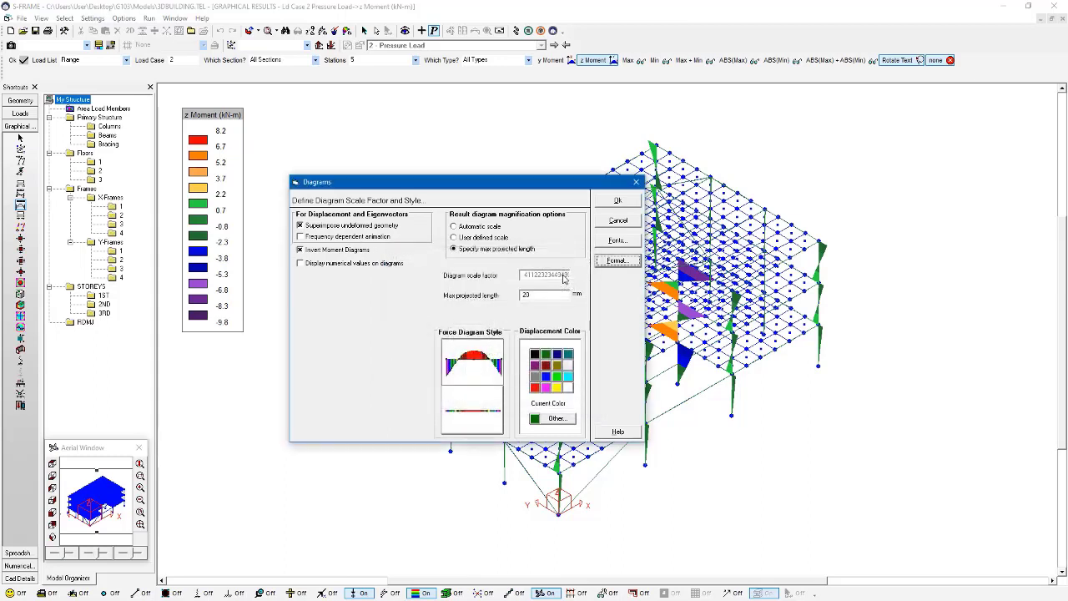
- Apply the Diagrams settings so z moment values show two decimals
click(615, 202)
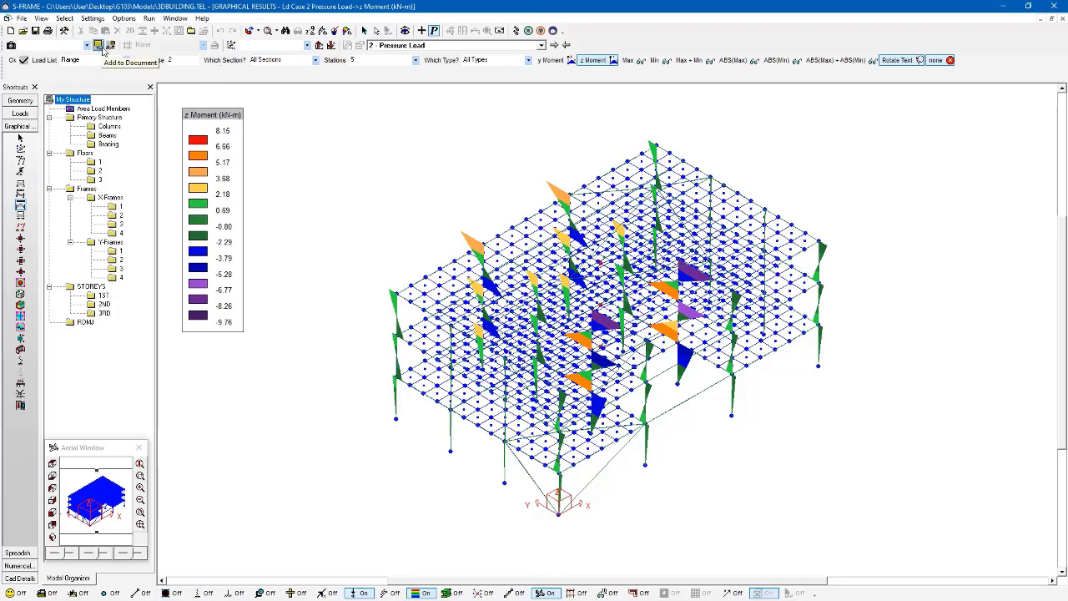
- Add the diagram to the report as 'Z-Moment - Load Case 2' and switch to the Spreadsheet view
click(98, 45)
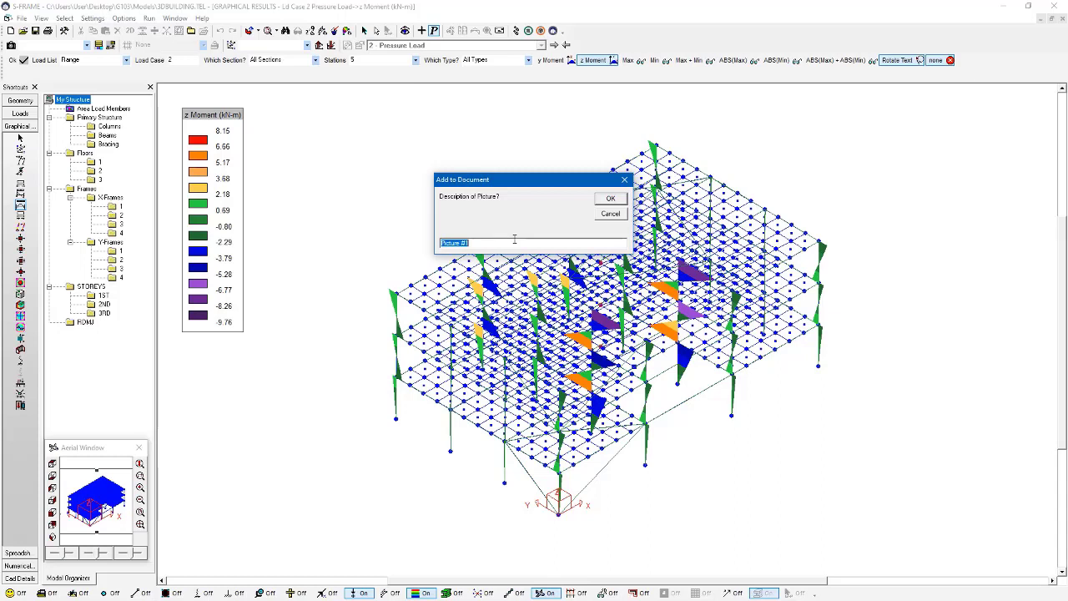
text(Z-Moment - Load Case 2)
key(Return)
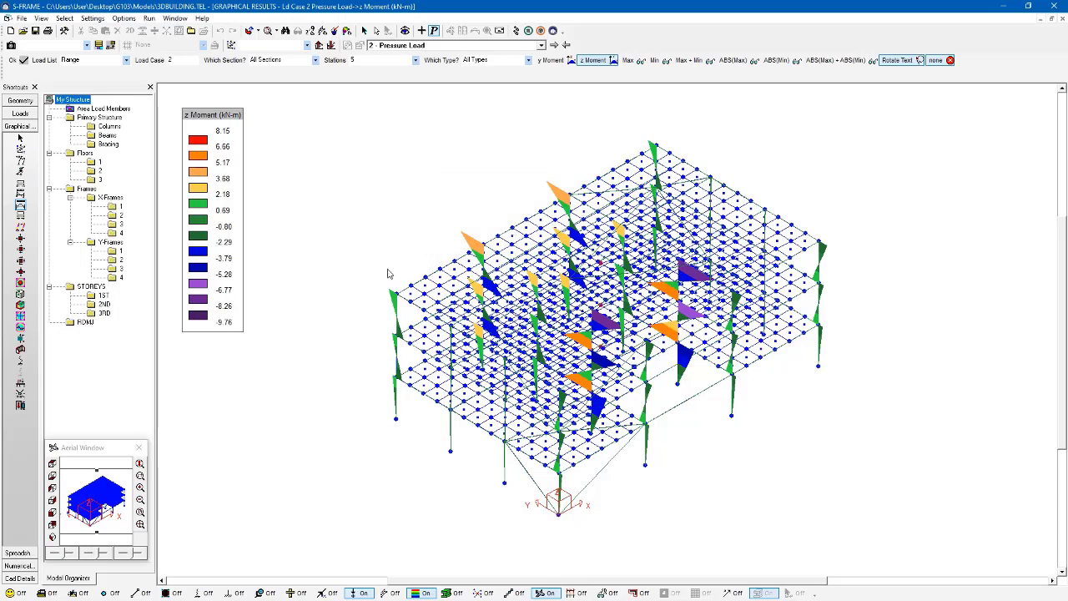
click(25, 550)
- Show the Section Properties spreadsheet and add it to the report document
click(25, 551)
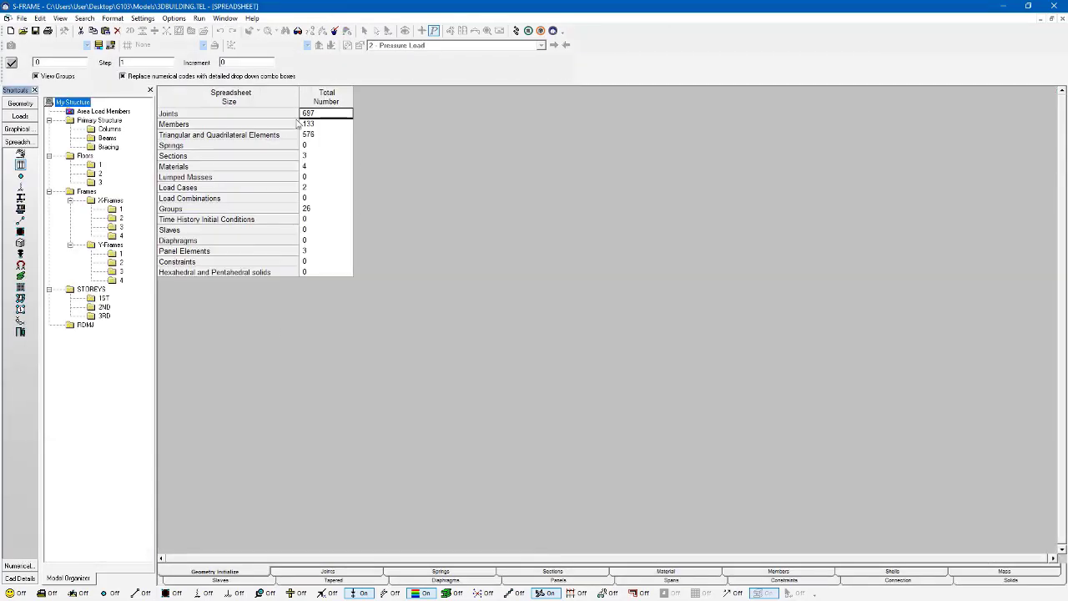
click(25, 178)
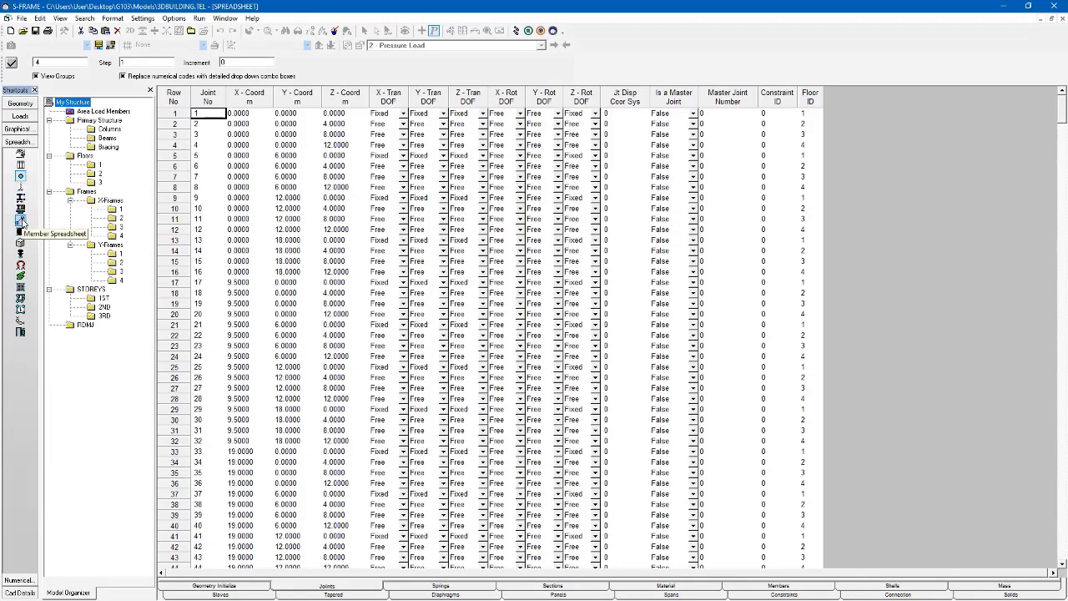
click(21, 197)
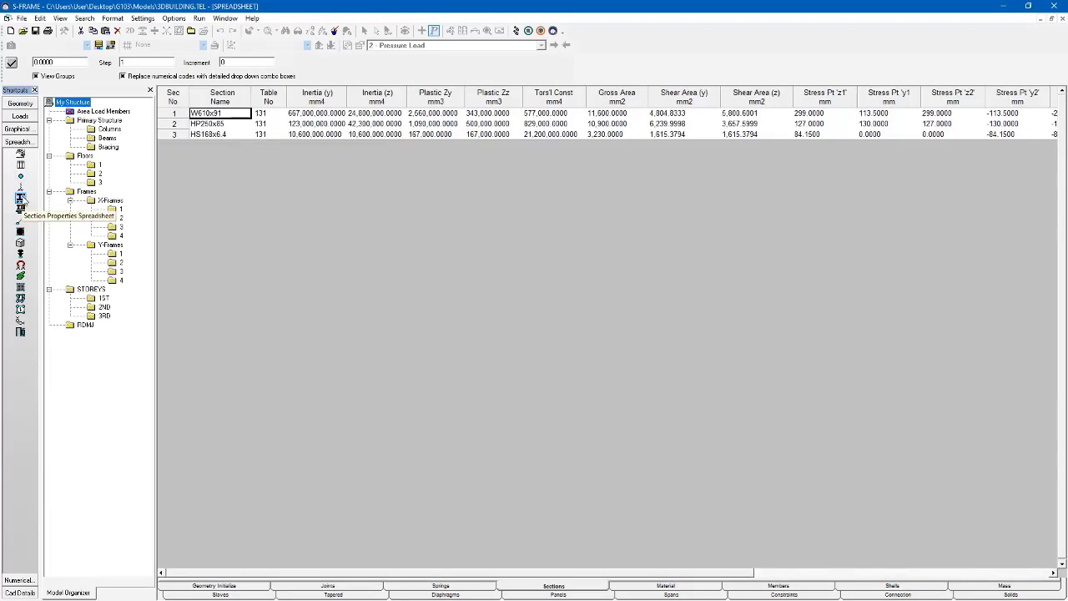
click(99, 46)
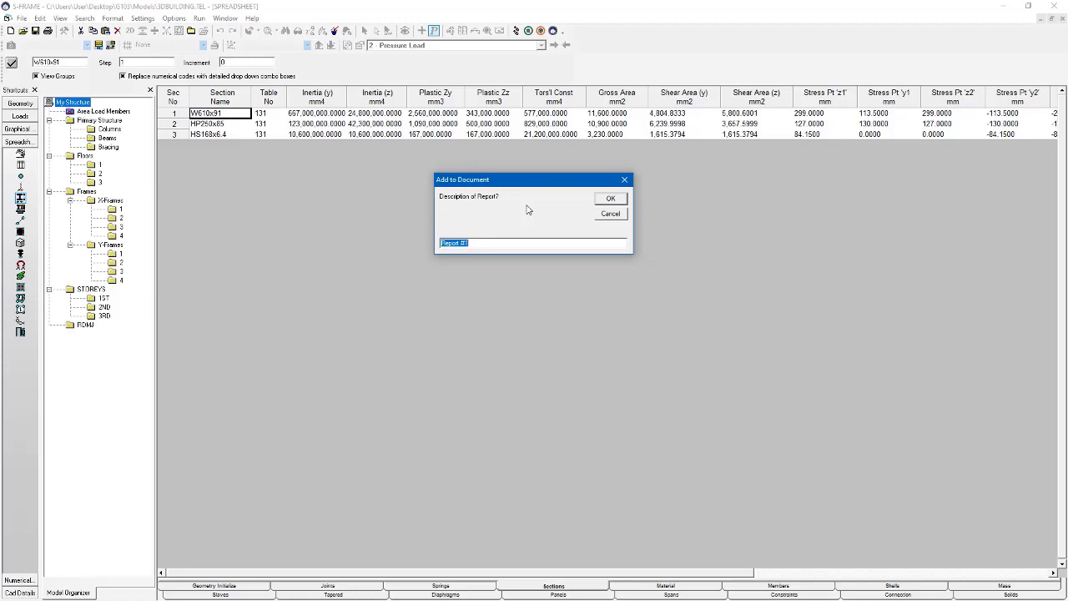
- Accept Report #1 and export Section Properties, Load Initialization, and Reactions for all load cases
click(612, 202)
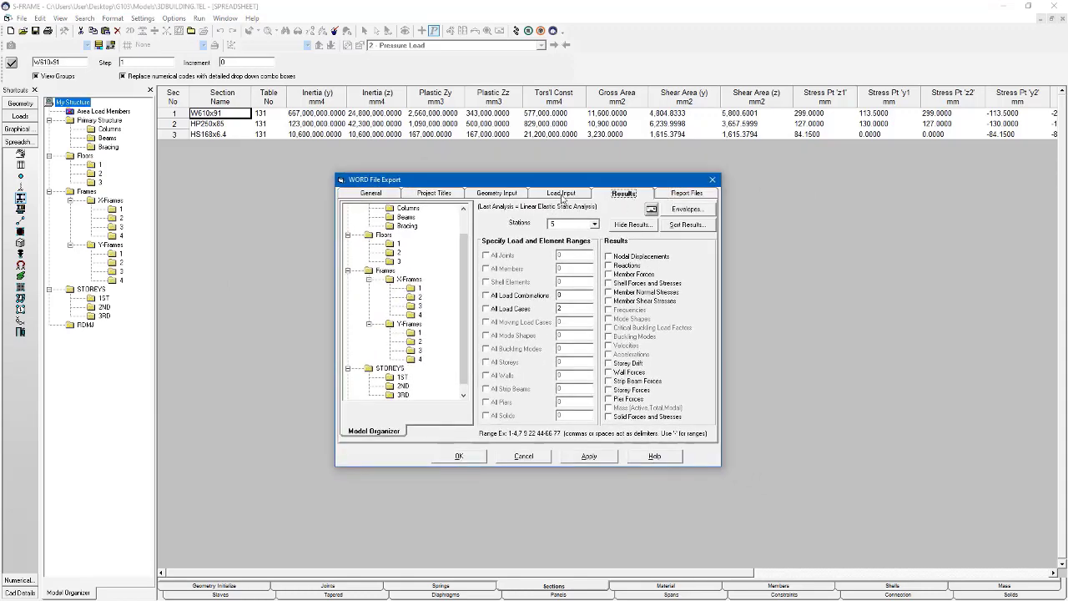
click(510, 195)
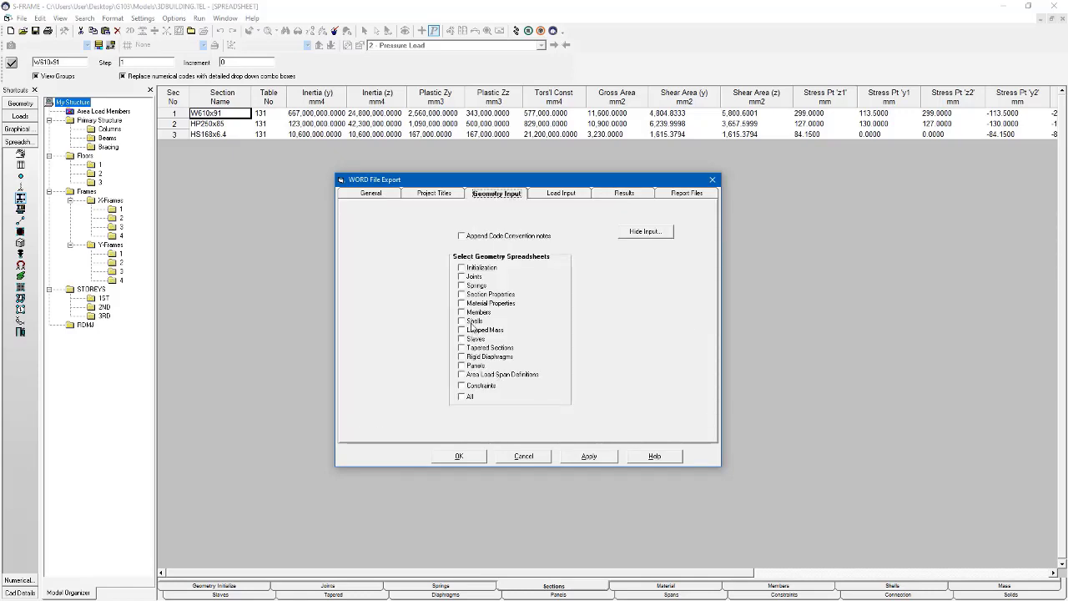
click(474, 295)
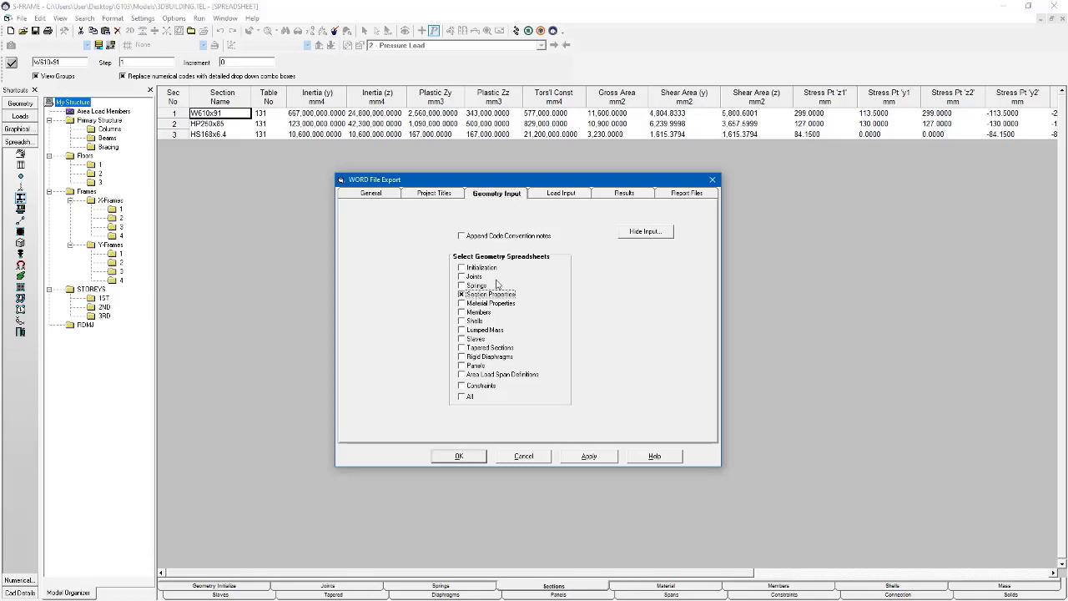
click(581, 197)
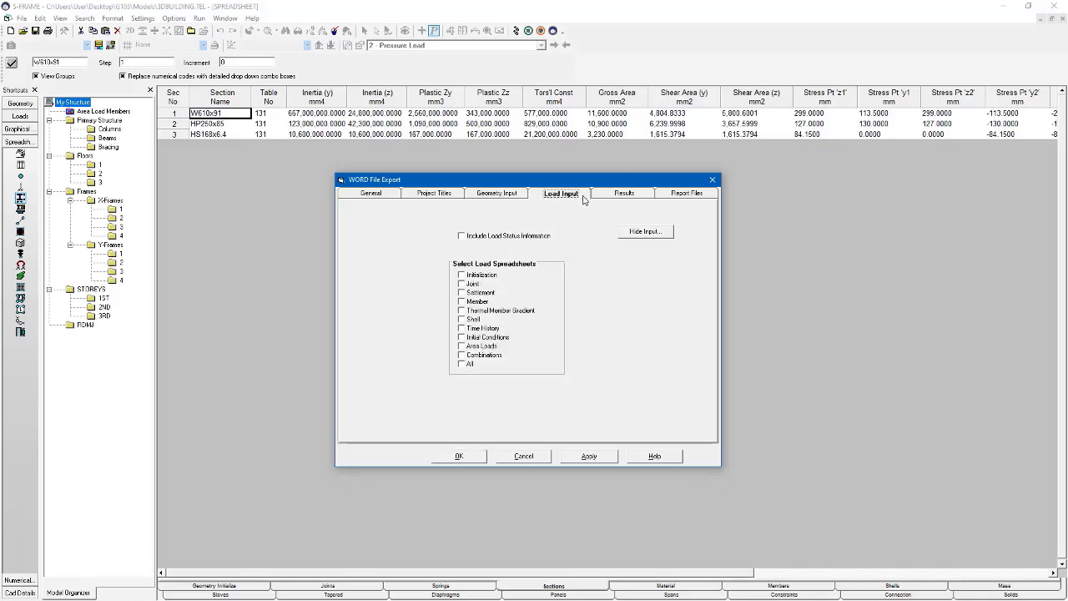
click(491, 277)
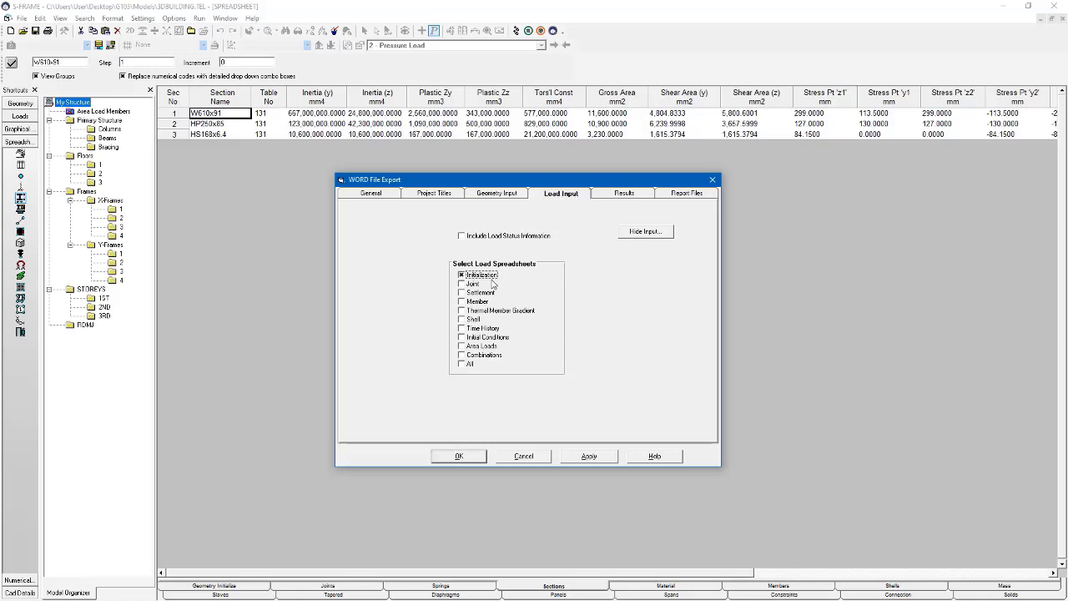
click(625, 194)
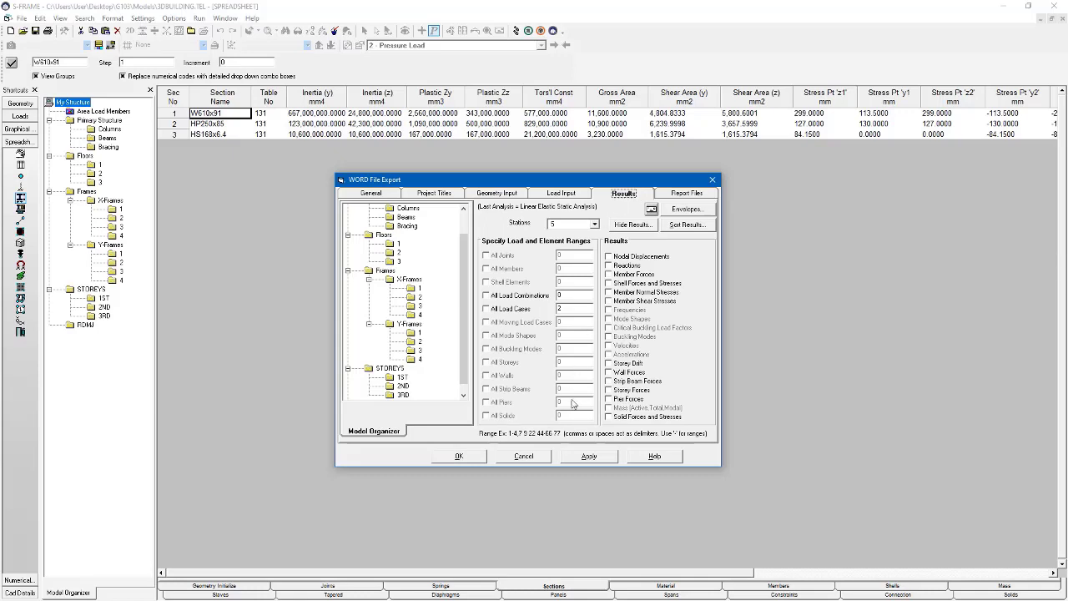
click(623, 267)
click(529, 311)
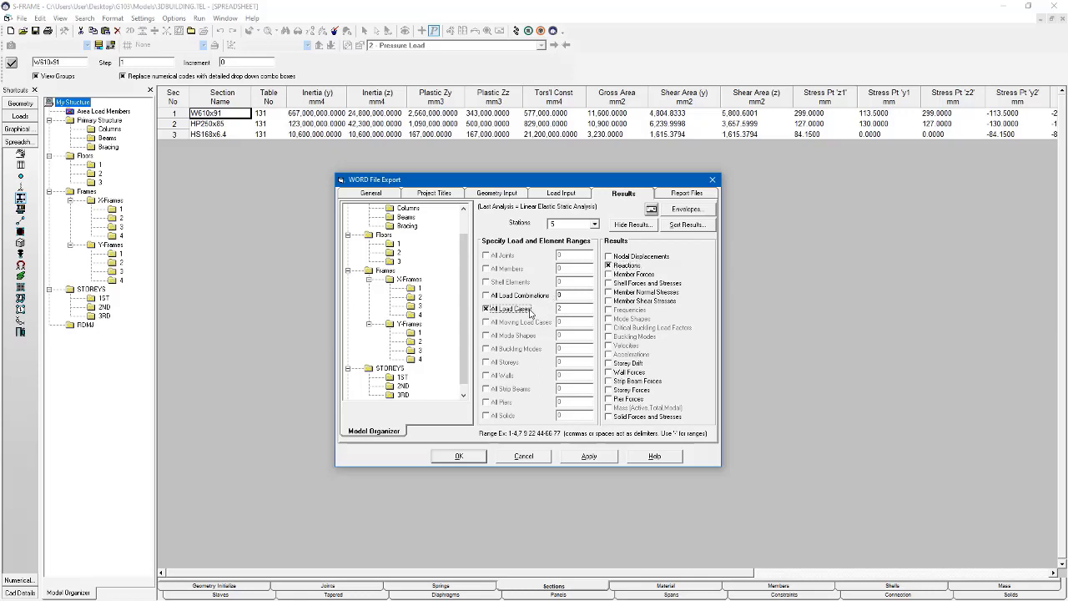
click(596, 457)
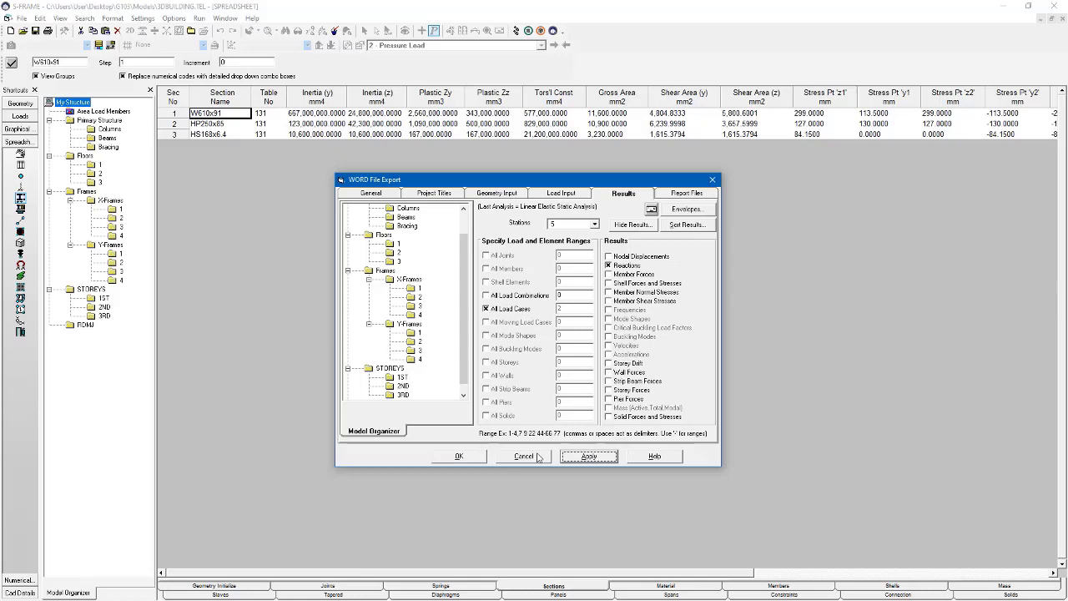
click(483, 459)
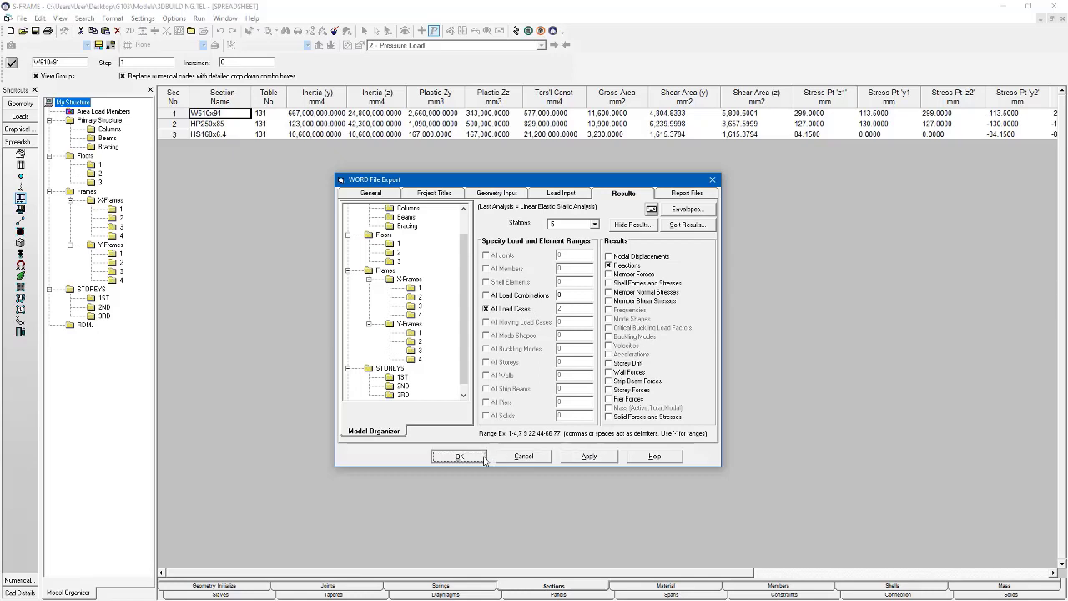
- Export the queued report items to a Word document saved as TEST Report.docx
click(483, 458)
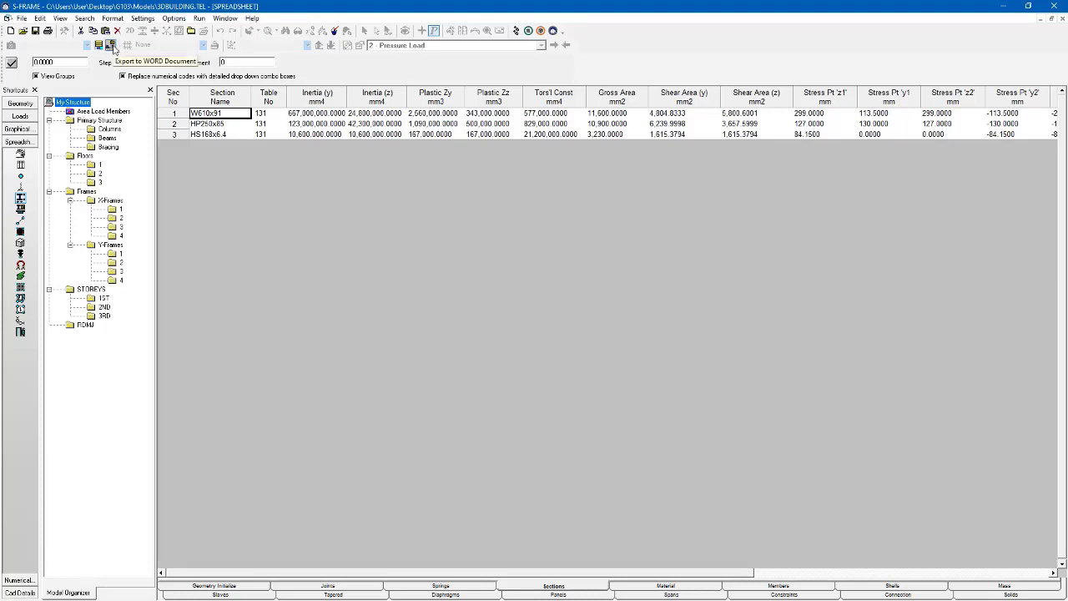
click(109, 45)
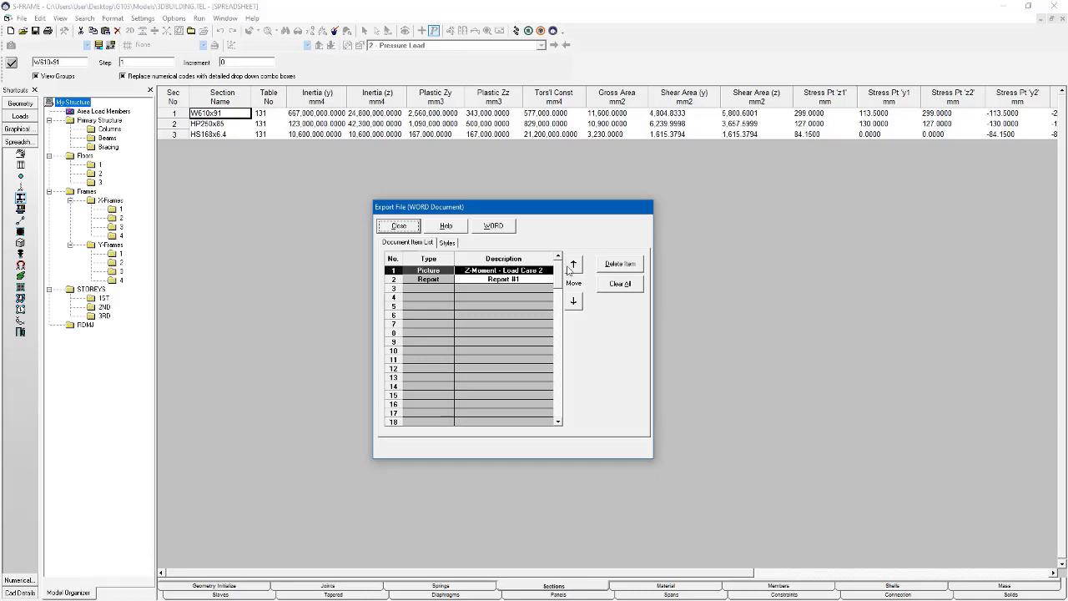
click(495, 226)
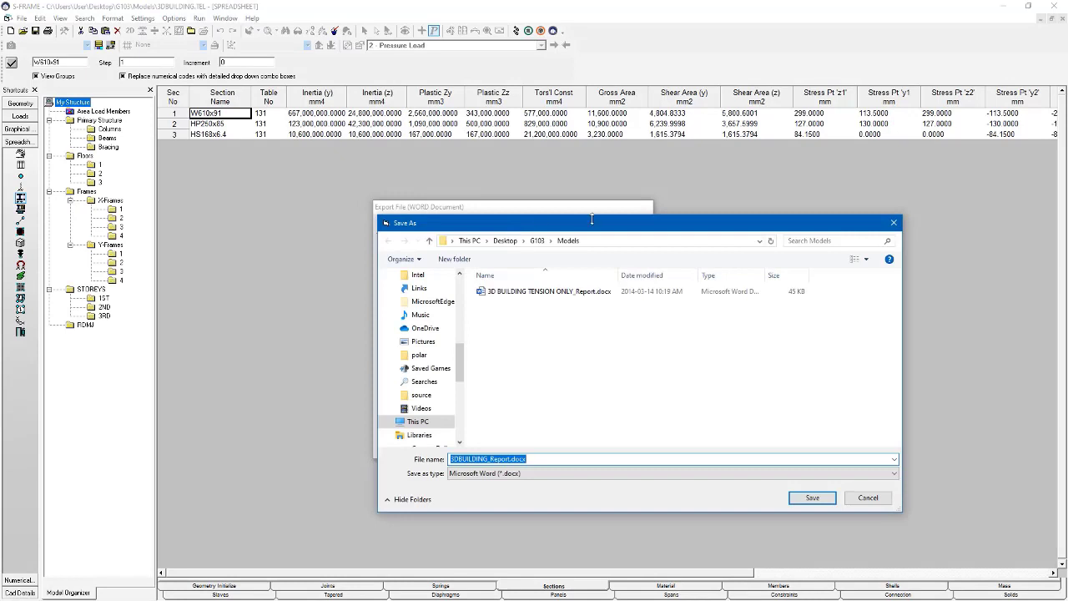
drag(591, 217, 0, 317)
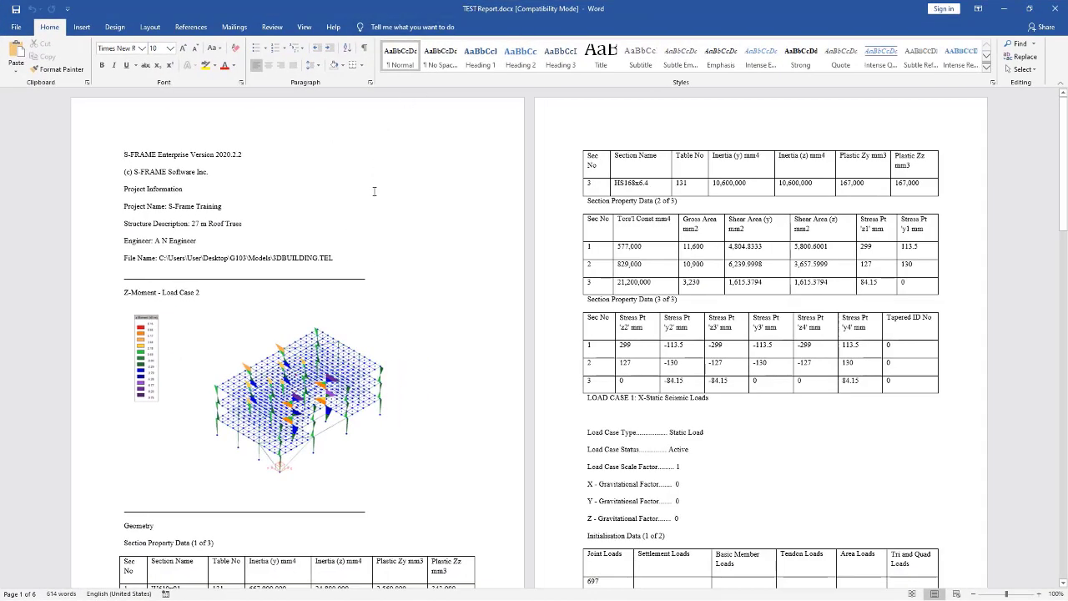
- Enlarge the z-moment diagram picture in the Word report to span the page width
scroll(373, 208, down, 3)
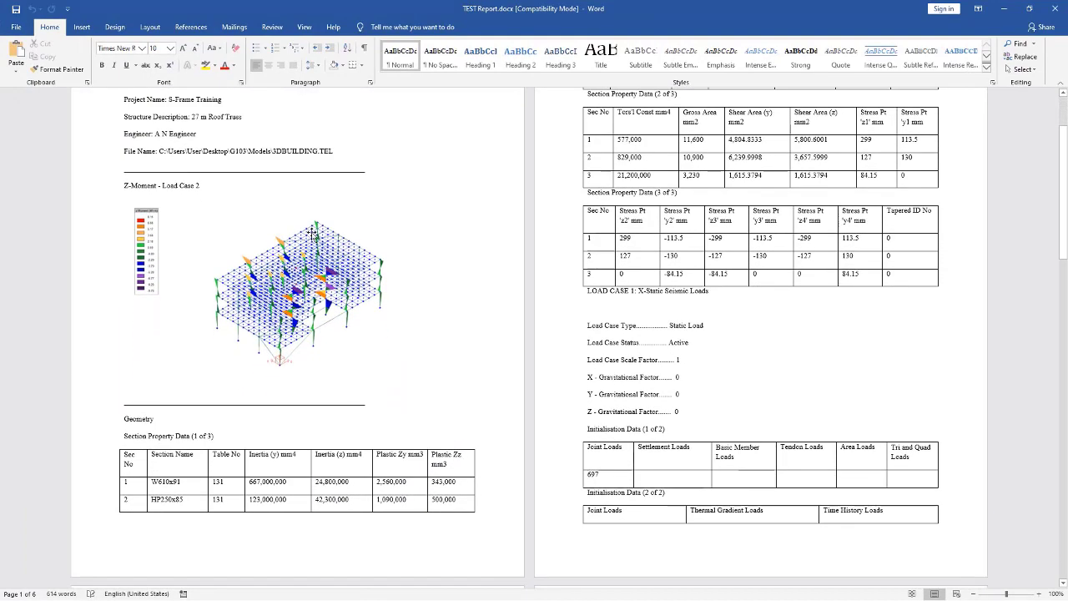
click(278, 229)
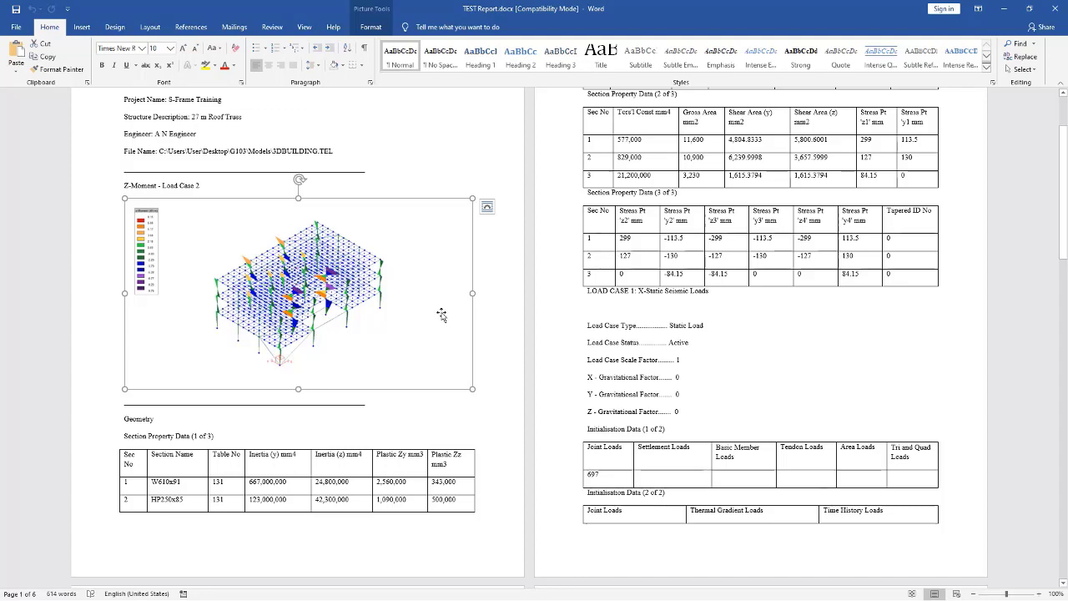
drag(473, 388, 507, 407)
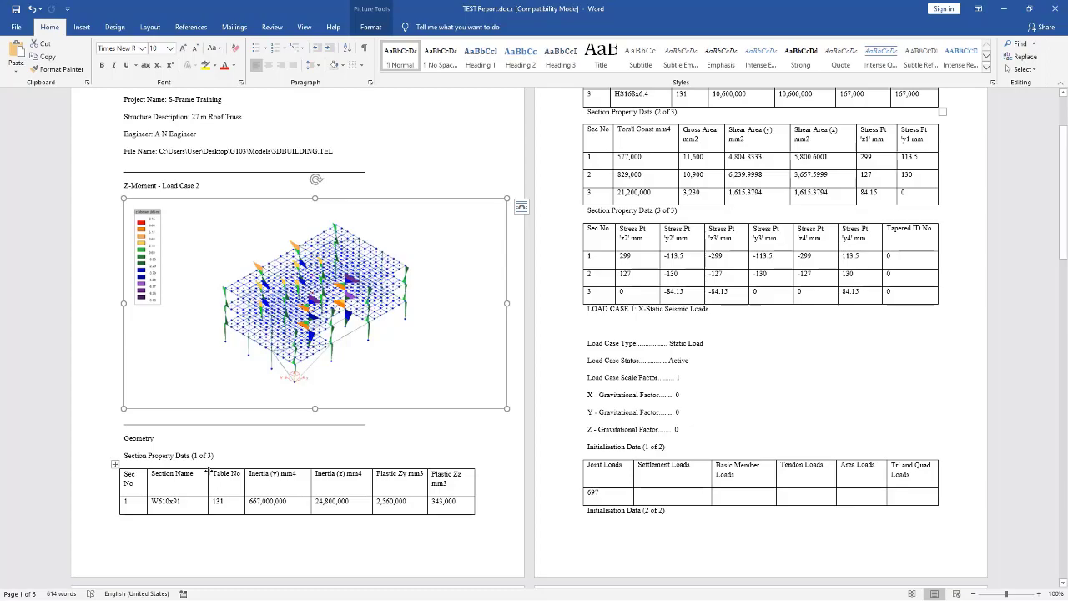
- Review the Reactions tables further down the report, then minimize Word
scroll(208, 472, down, 10)
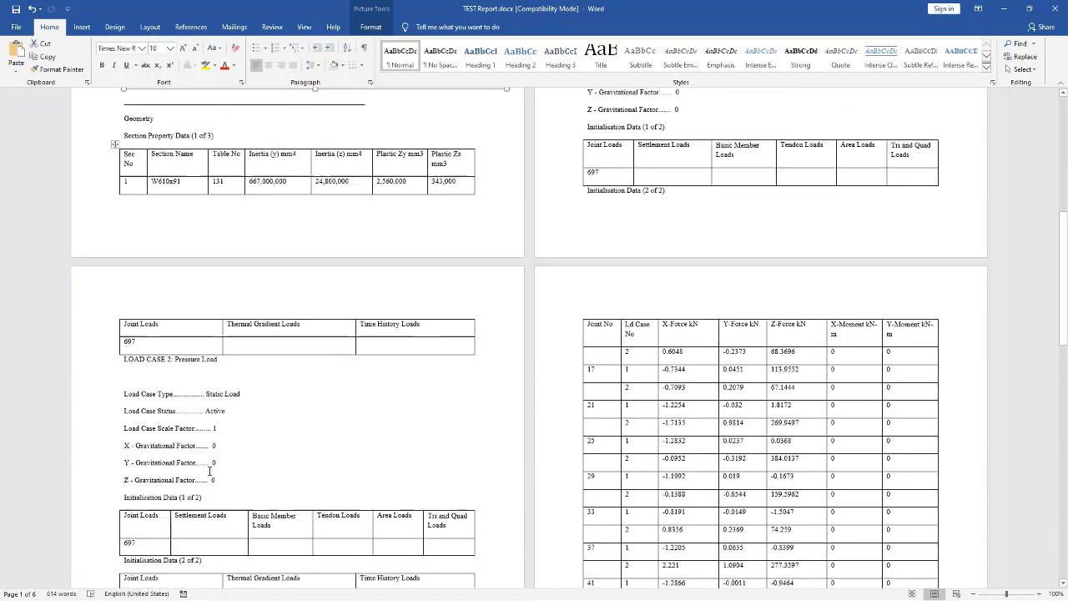
scroll(210, 471, down, 5)
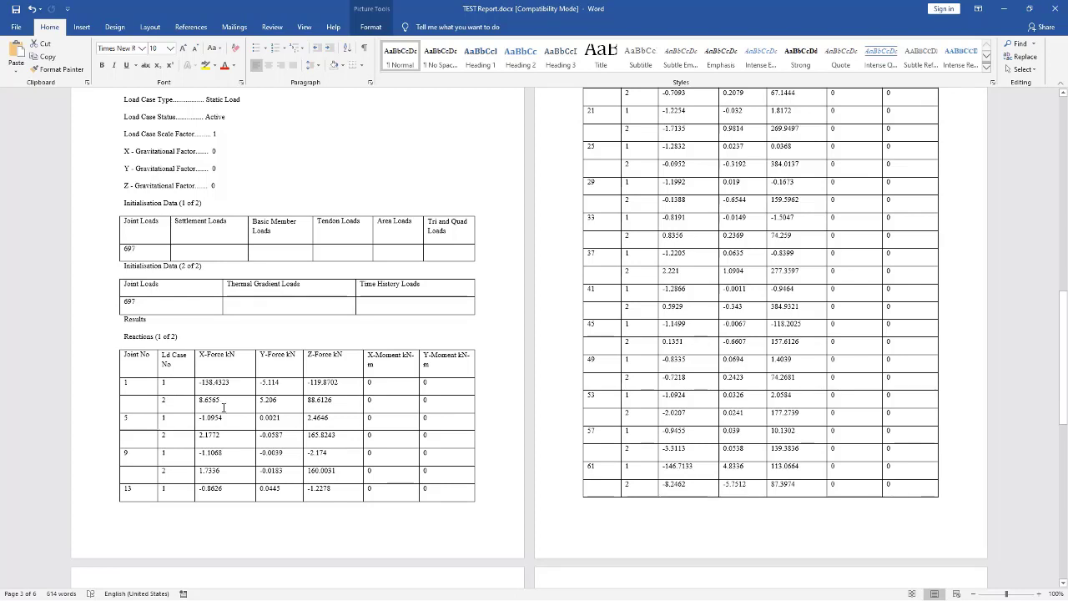
click(1008, 9)
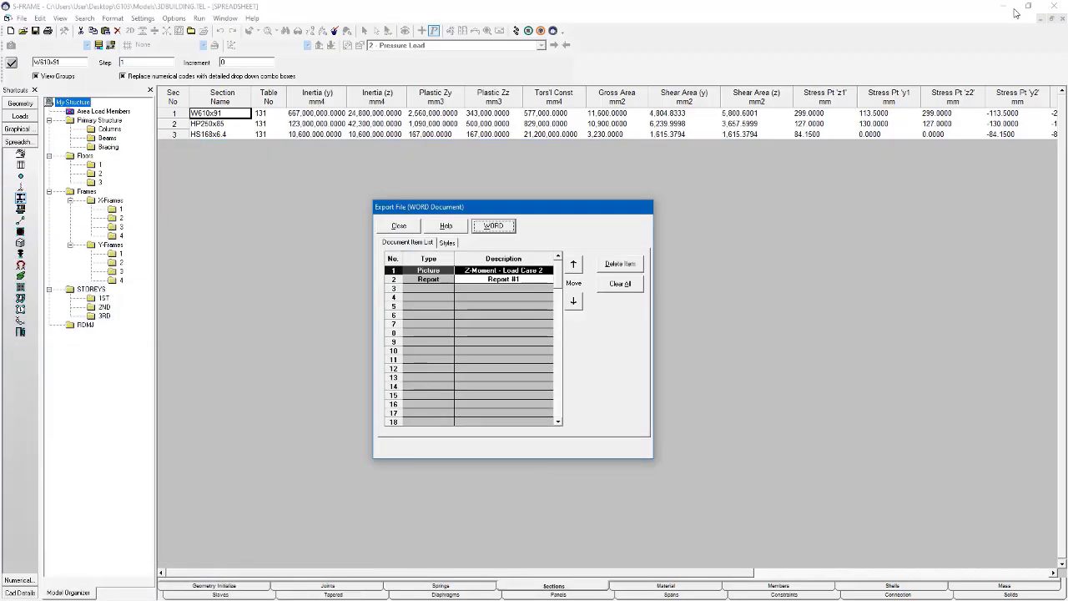
- Show the Support Reactions table for the Pressure Load and select all 16 joint rows
click(399, 227)
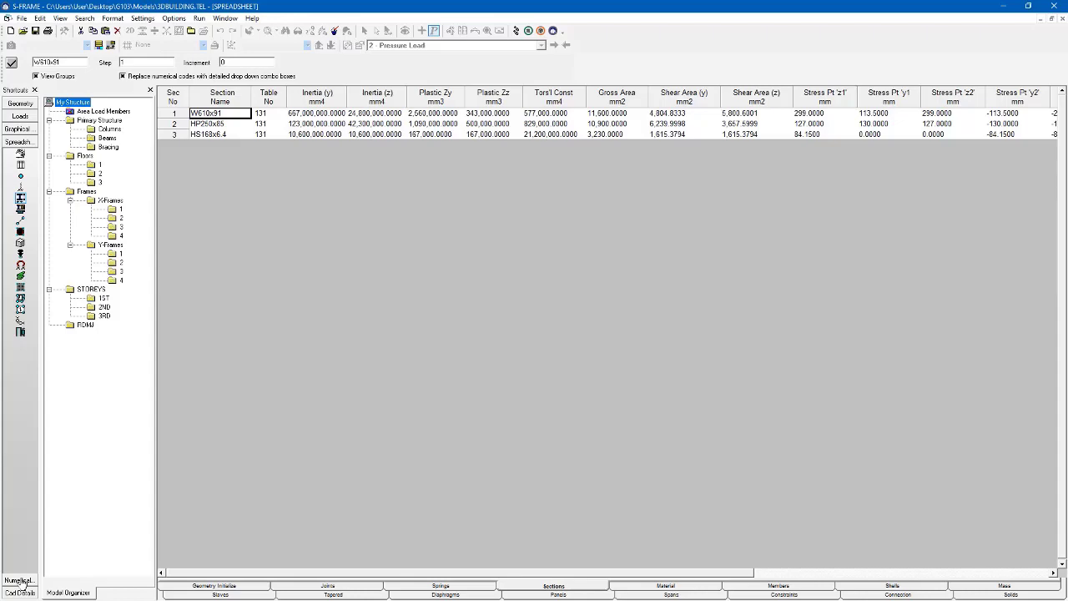
click(23, 581)
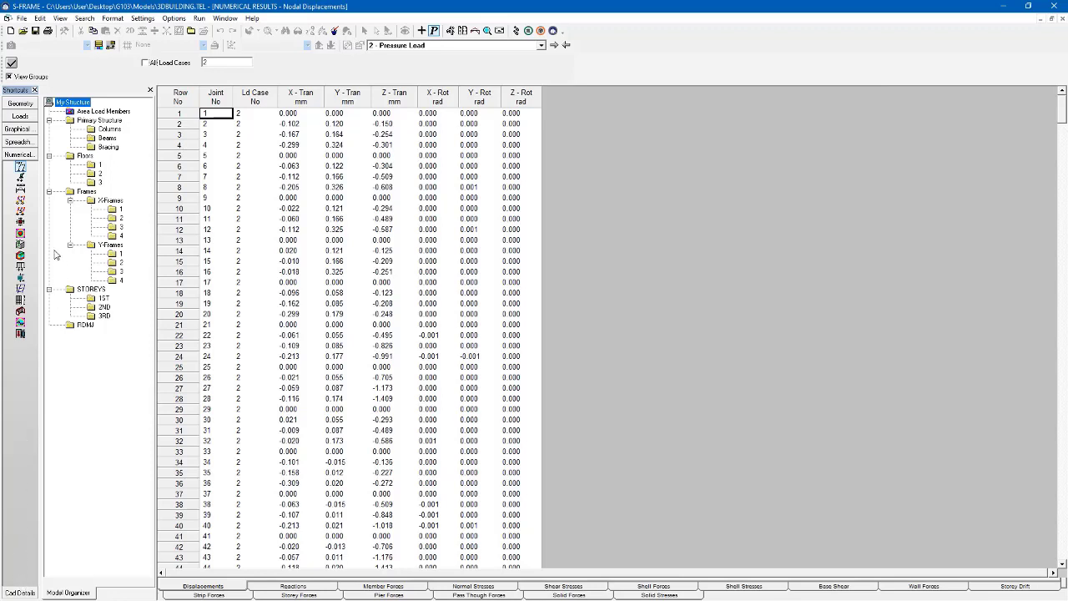
click(23, 179)
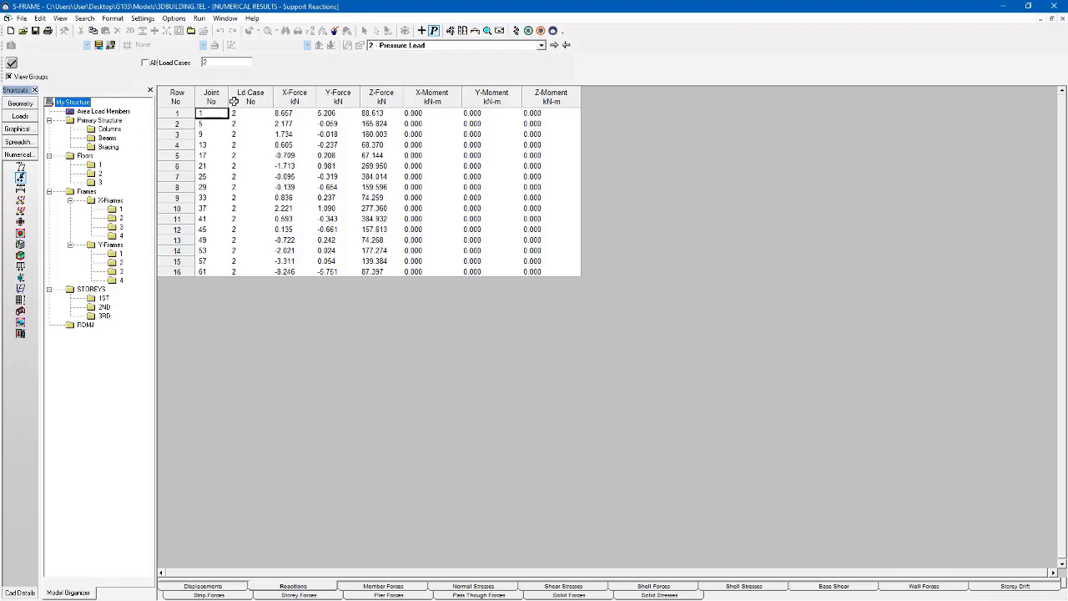
click(185, 99)
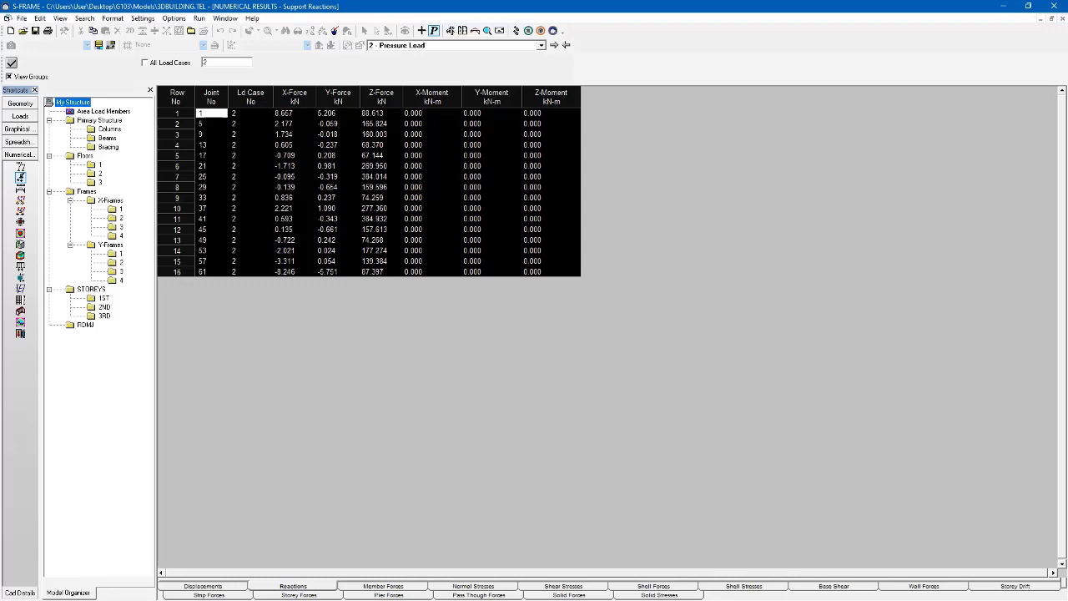
- Paste the 16 support-reaction rows into Excel Book1 at A1:H16, then minimize Excel
key(alt+Tab)
text(1	2	8.657	5.206	88.613	0	0	0 5	2	2.177	-0.059	165.824	0	0	0 9	2	1.734	-0.018	160.003	0	0	0 13	2	0.605	-0.237	68.37	0	0	0 17	2	-0.709	0.208	67.144	0	0	0 21	2	-1.713	0.981	269.95	0	0	0 25	2	-0.095	-0.319	384.014	0	0	0 29	2	-0.139	-0.654	159.596	0	0	0 33	2	0.836	0.237	74.259	0	0	0 37	2	2.221	1.09	277.36	0	0	0 41	2	0.593	-0.343	384.932	0	0	0 45	2	0.135	-0.661	157.613	0	0	0 49	2	-0.722	0.242	74.268	0	0	0 53	2	-2.021	0.024	177.274	0	0	0 57	2	-3.311	0.054	139.384	0	0	0 61	2	-8.246	-5.751	87.397	0	0	0)
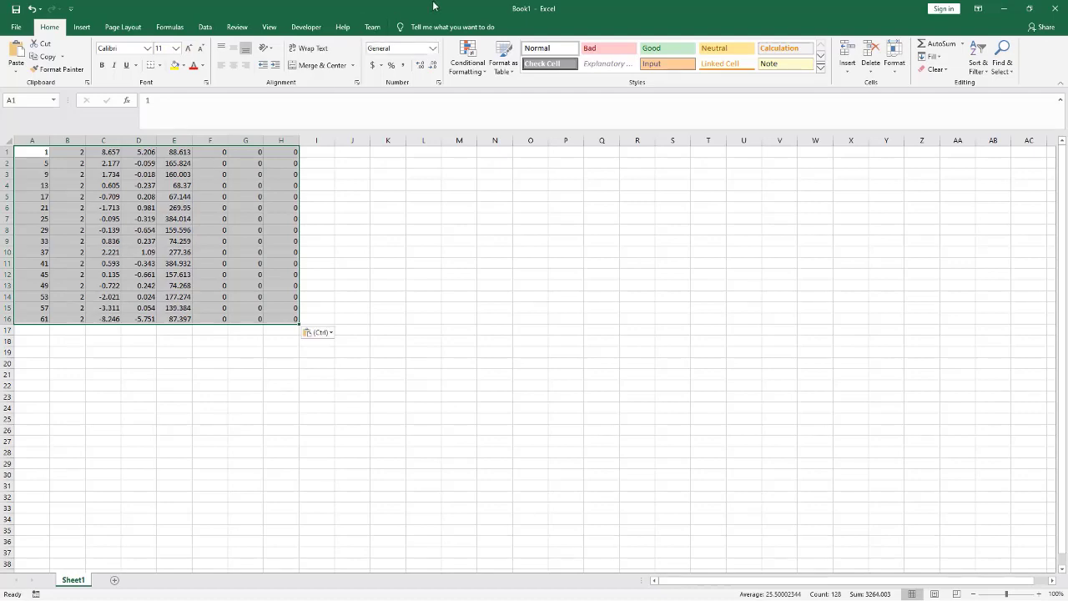
drag(434, 7, 464, 273)
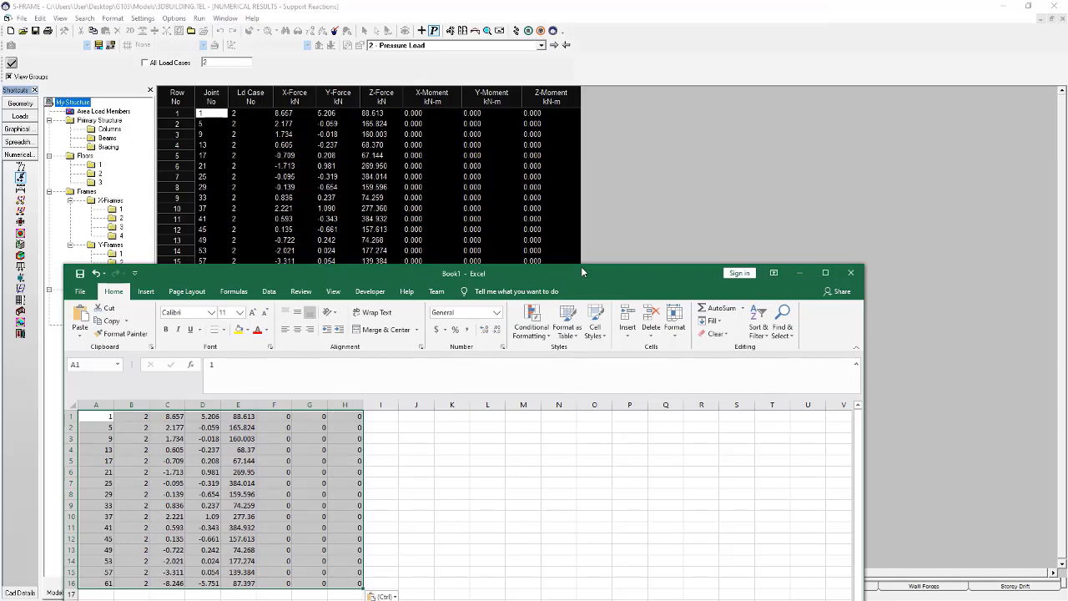
click(800, 273)
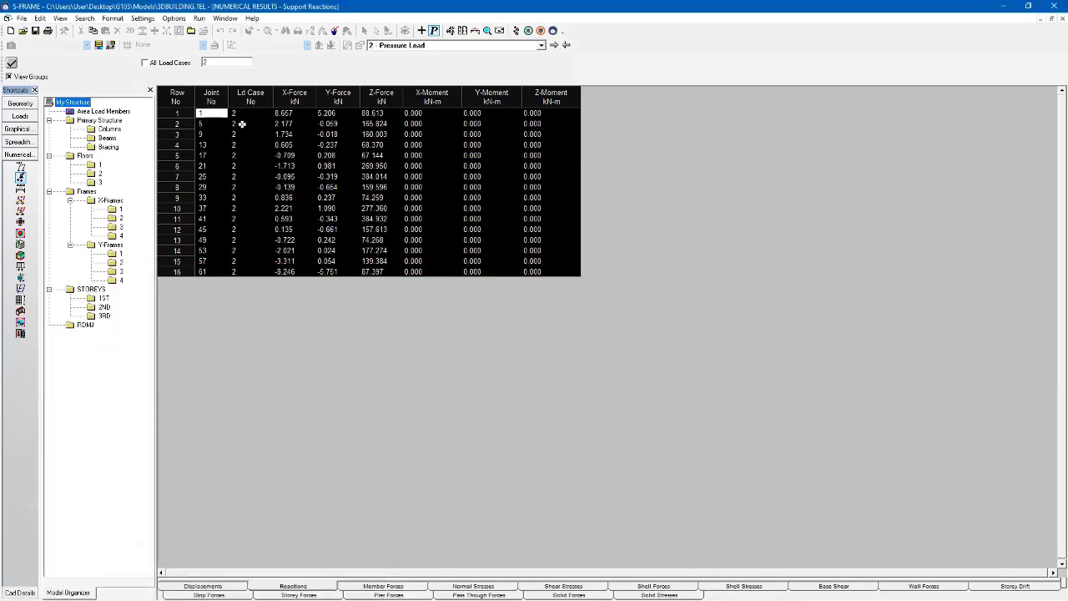